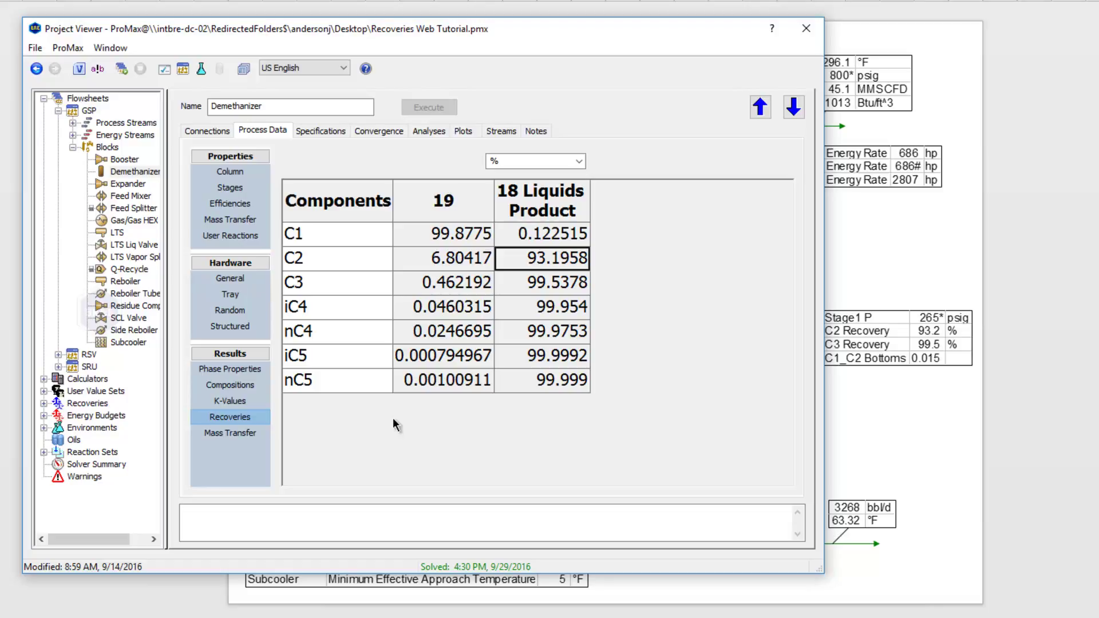
Examine the GSP Demethanizer's C1 recovery in stream 19 and its C2 and C3 recoveries in 18 Liquids Product, closing the Project Viewer.
click(451, 234)
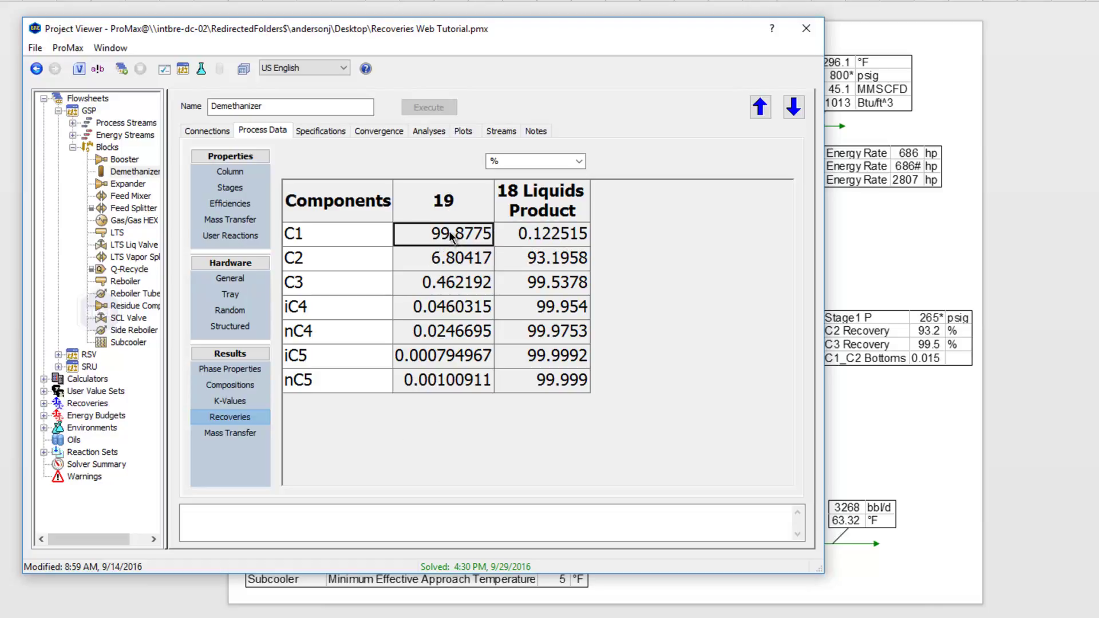
click(559, 263)
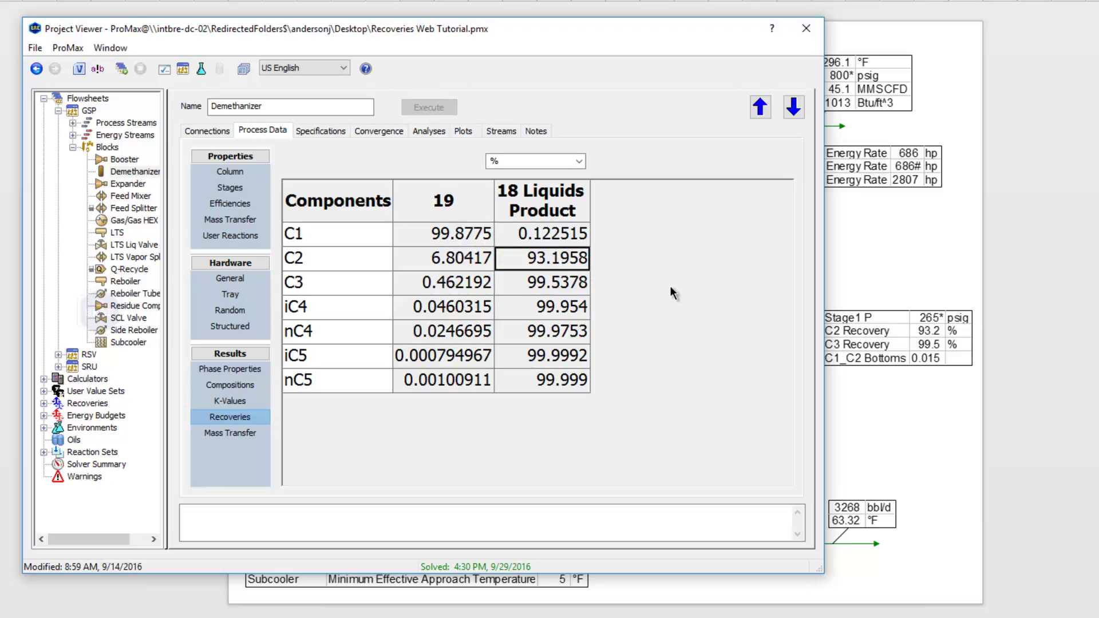
click(574, 284)
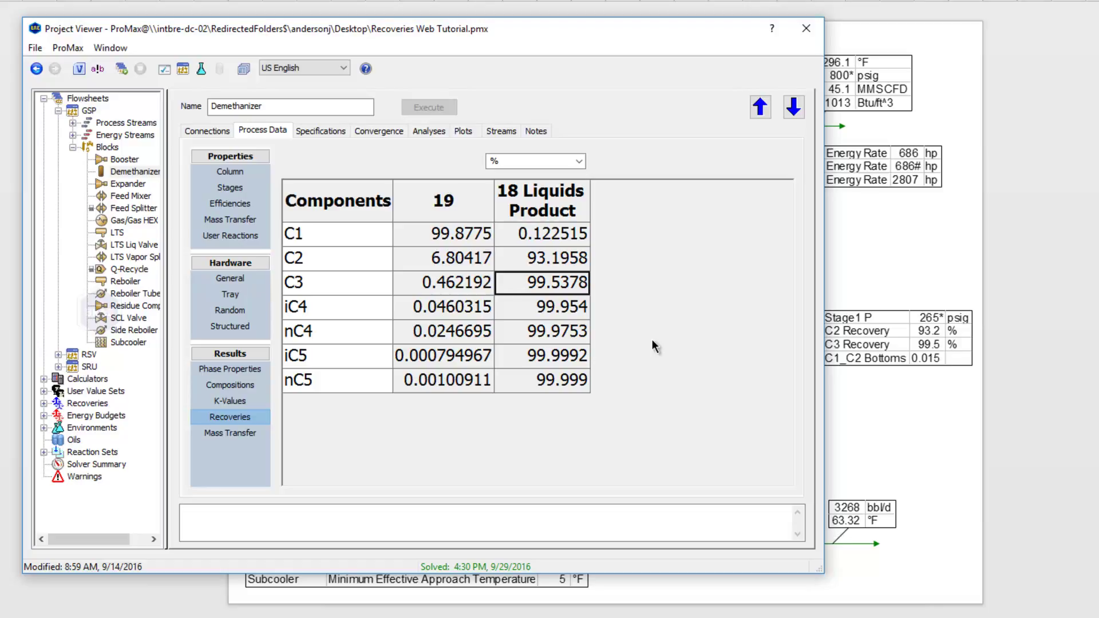
click(805, 28)
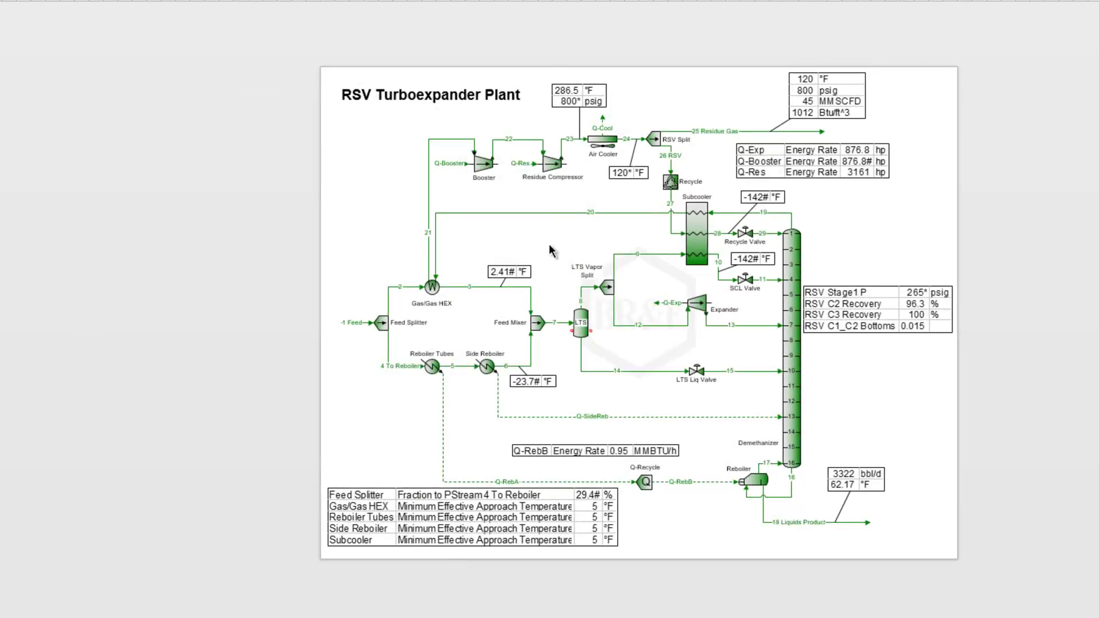
On the RSV flowsheet, open the Demethanizer's recoveries and examine the C2 recovery in 18 Liquids Product.
click(670, 149)
click(776, 233)
click(741, 341)
click(763, 235)
click(839, 243)
double_click(790, 353)
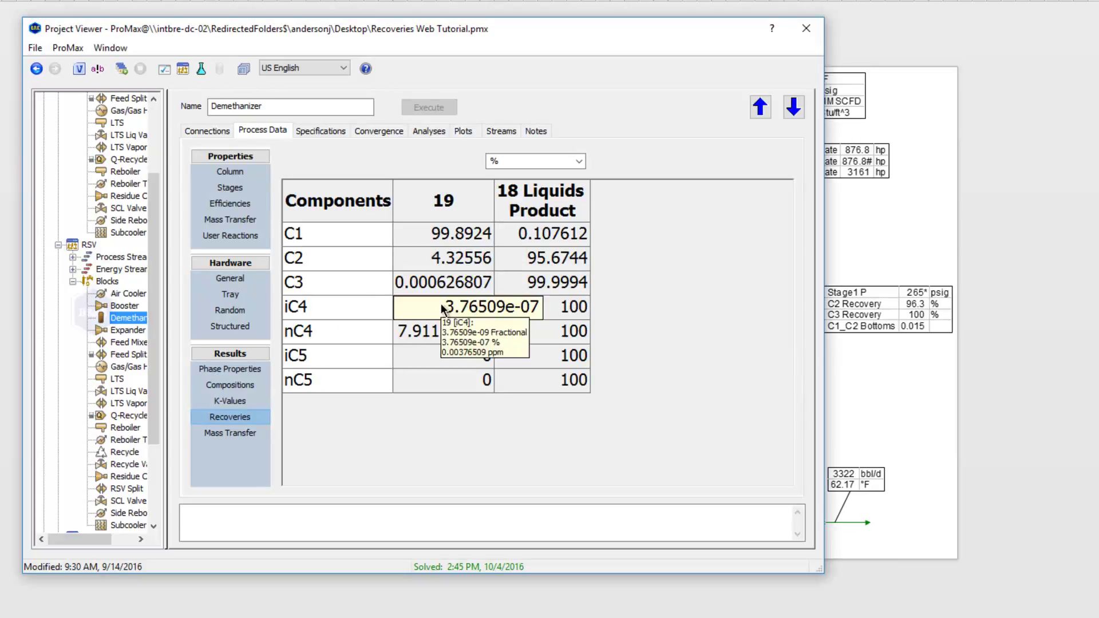
click(557, 264)
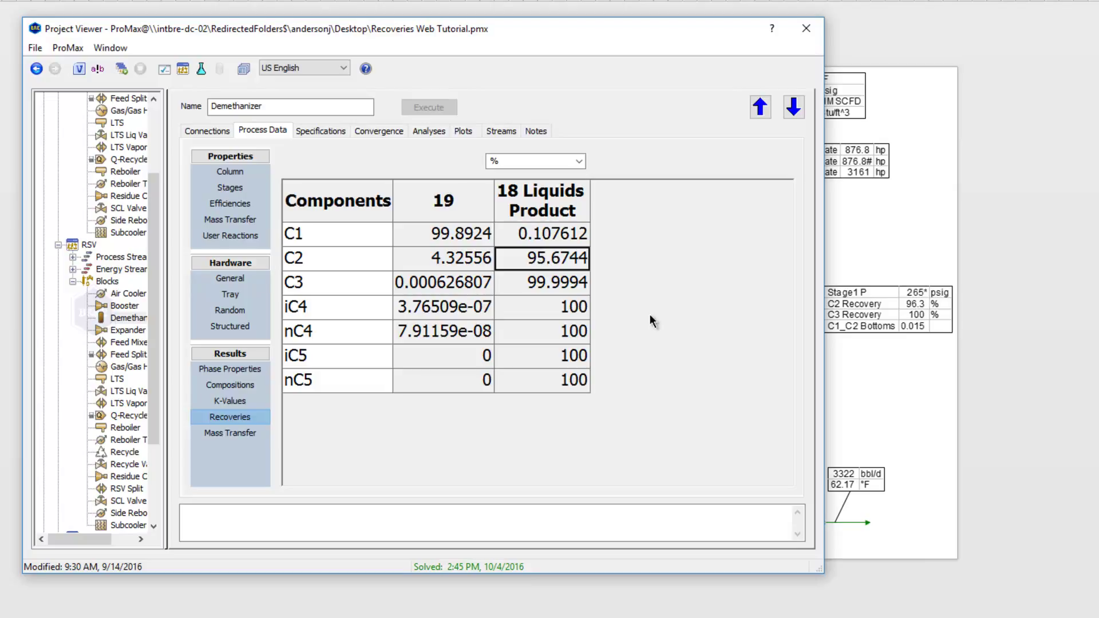
mouse_move(526, 277)
Open the project-level RSV Recoveries results and examine the C2 recovery in 18 Liquids Product, closing the Project Viewer.
click(58, 246)
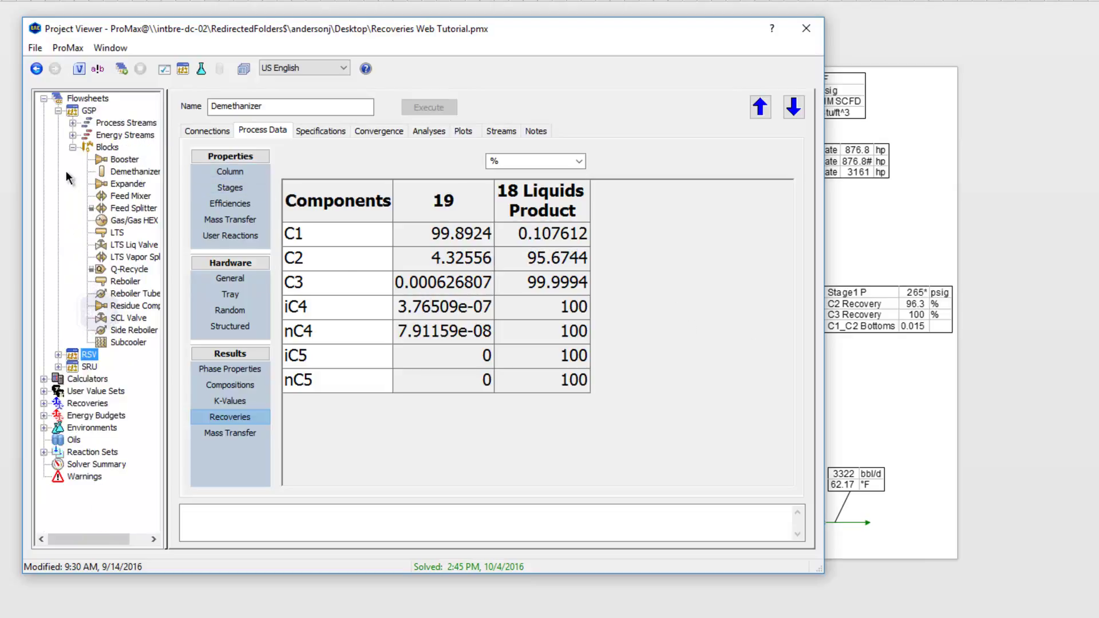
click(44, 99)
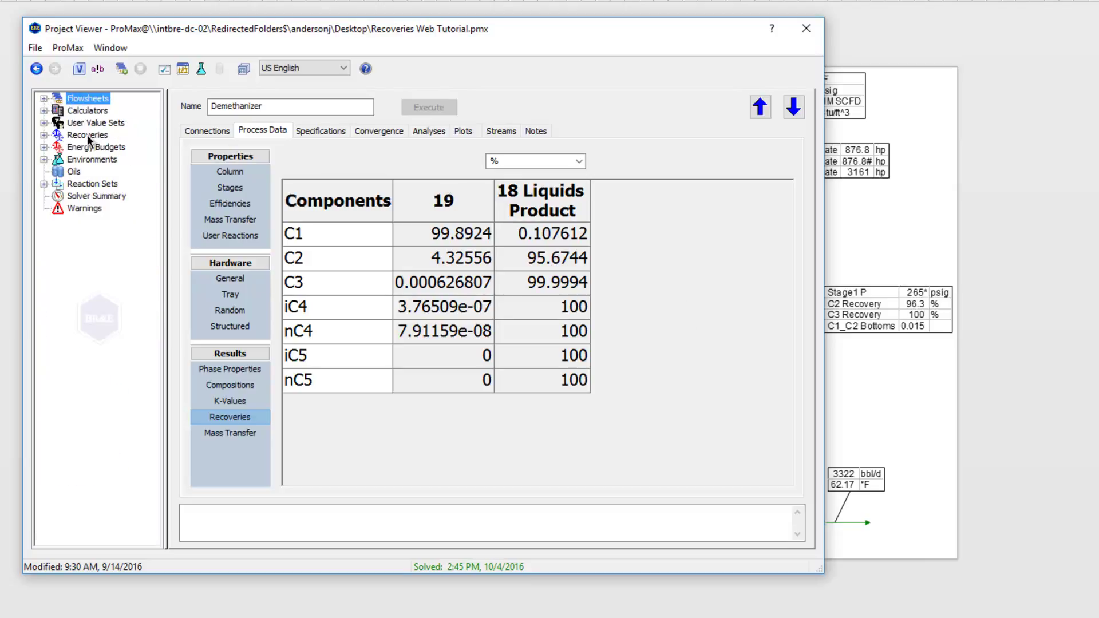
click(45, 135)
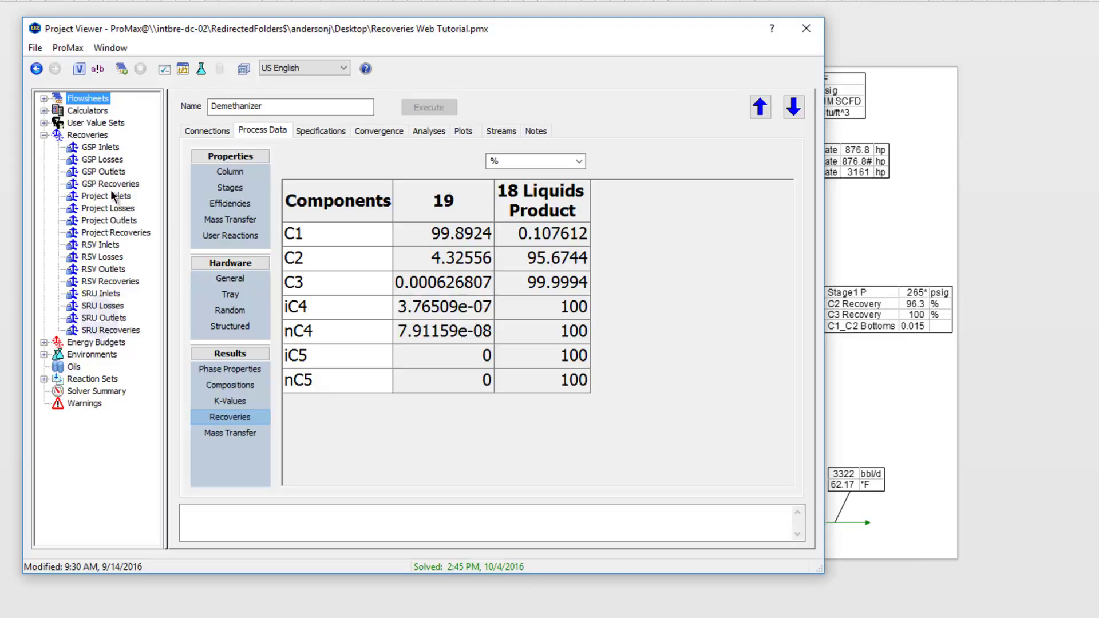
click(113, 282)
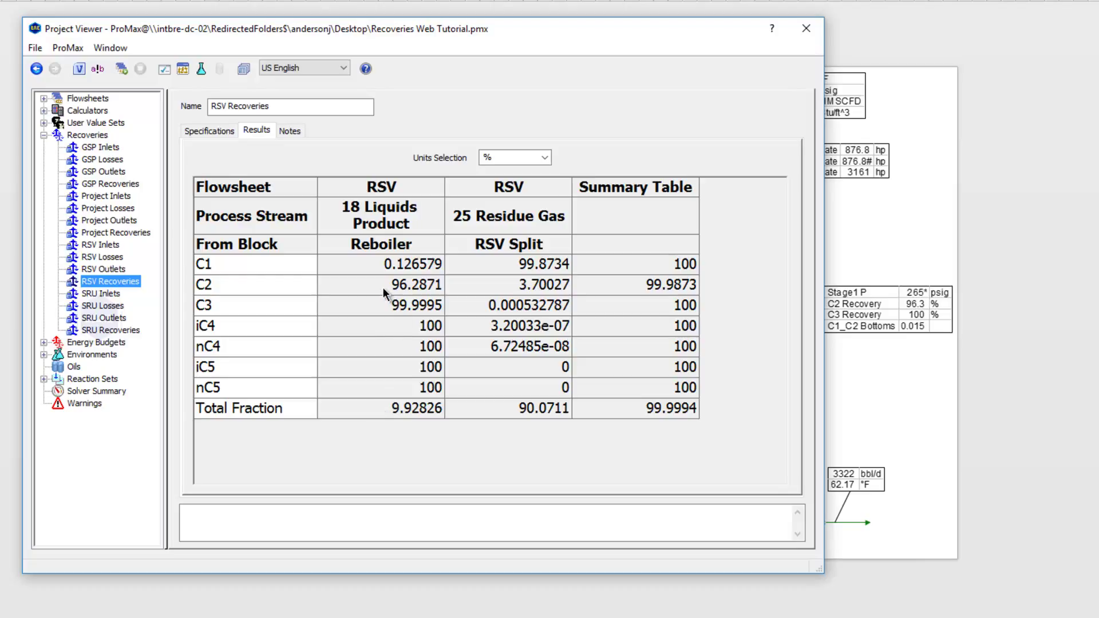
click(364, 289)
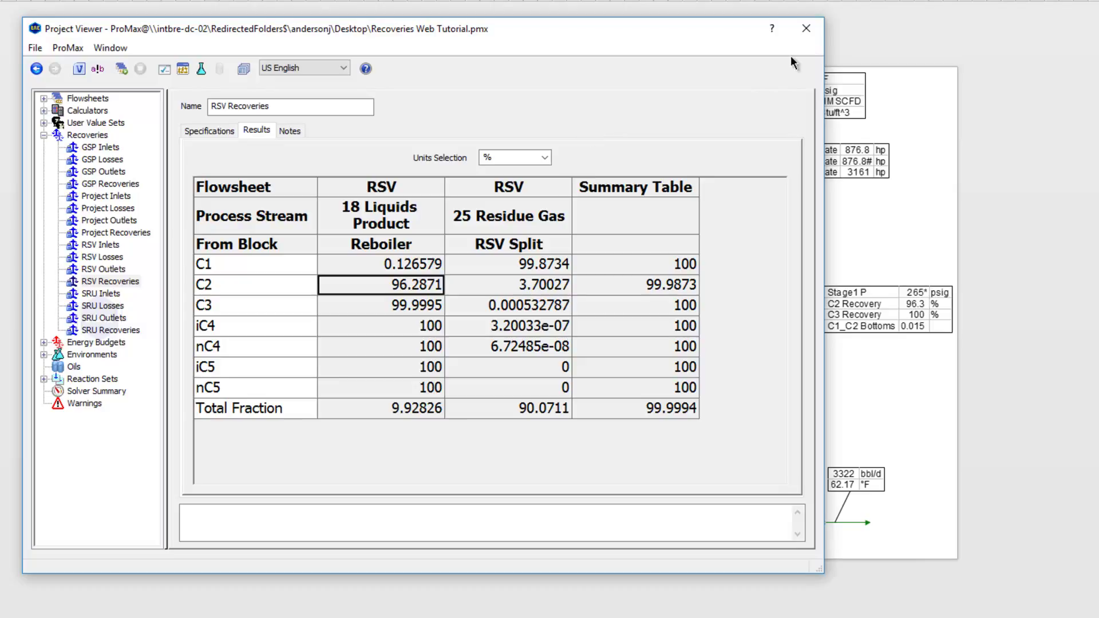
click(803, 36)
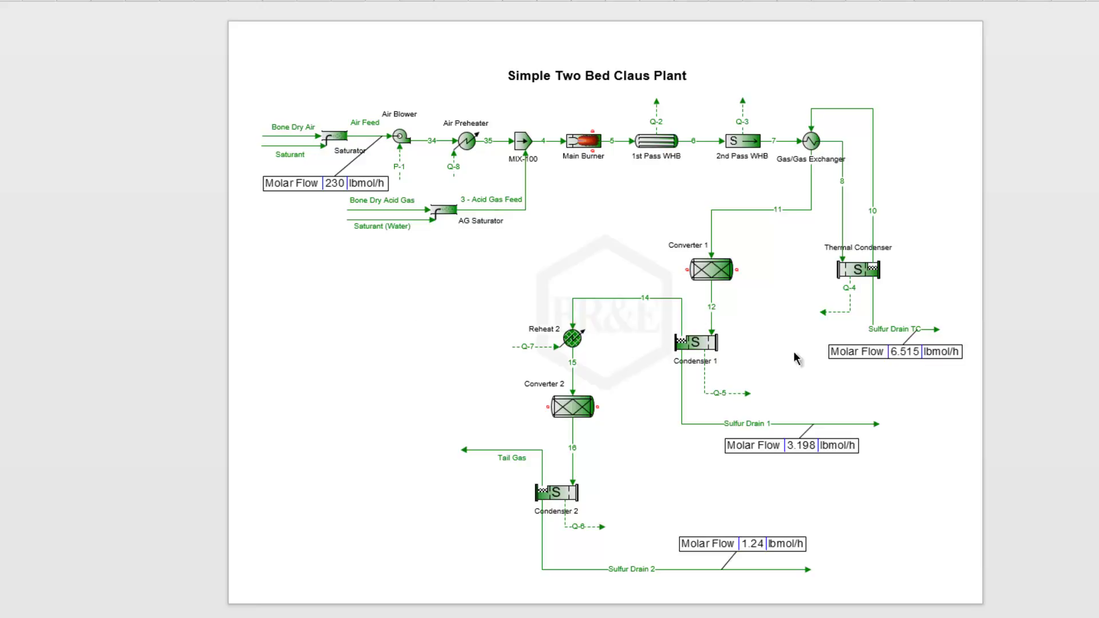
Examine the three sulfur drain streams and the Tail Gas stream on the Claus plant flowsheet.
click(873, 312)
click(706, 424)
click(605, 570)
click(420, 563)
click(464, 451)
click(461, 418)
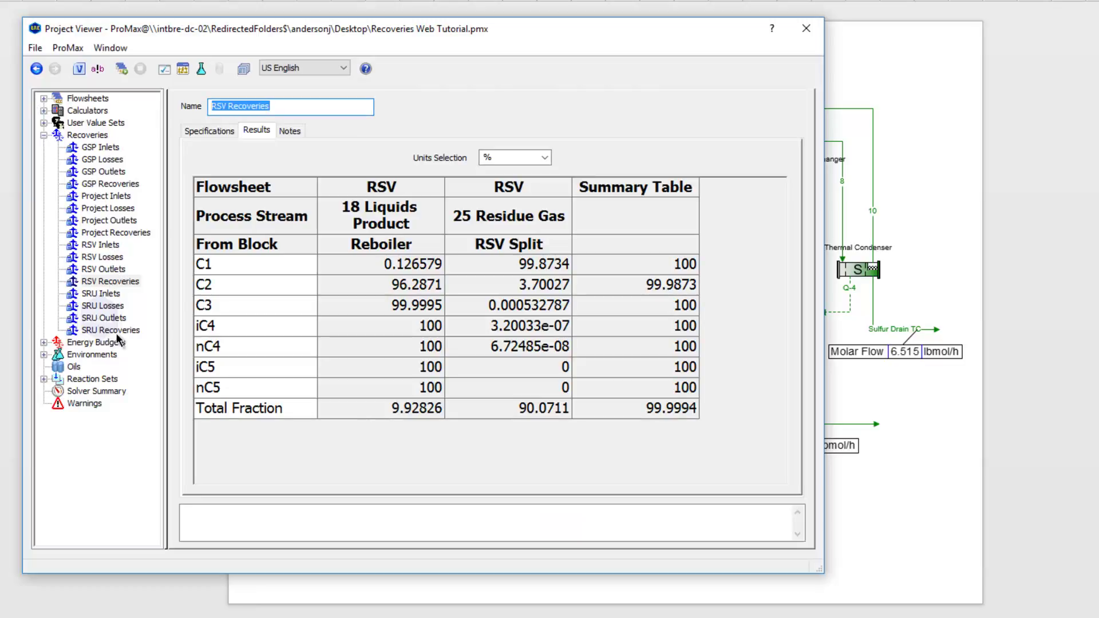
Open the SRU Recoveries results and examine the S1 recovery in each sulfur drain, the Tail Gas and the Summary Table.
click(110, 330)
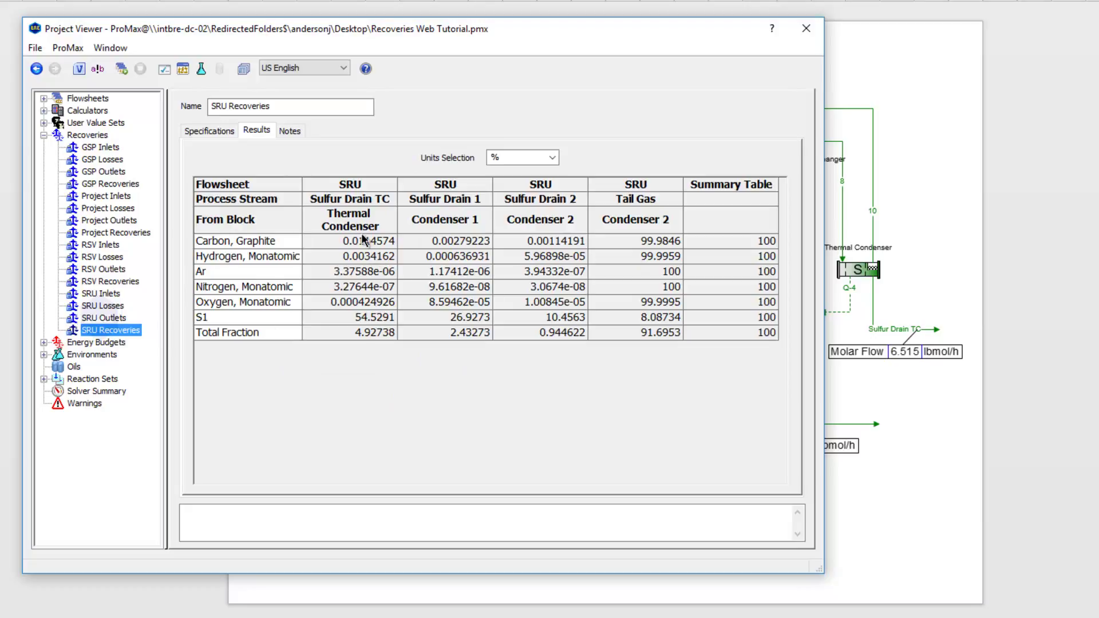
mouse_move(349, 325)
click(339, 318)
click(446, 320)
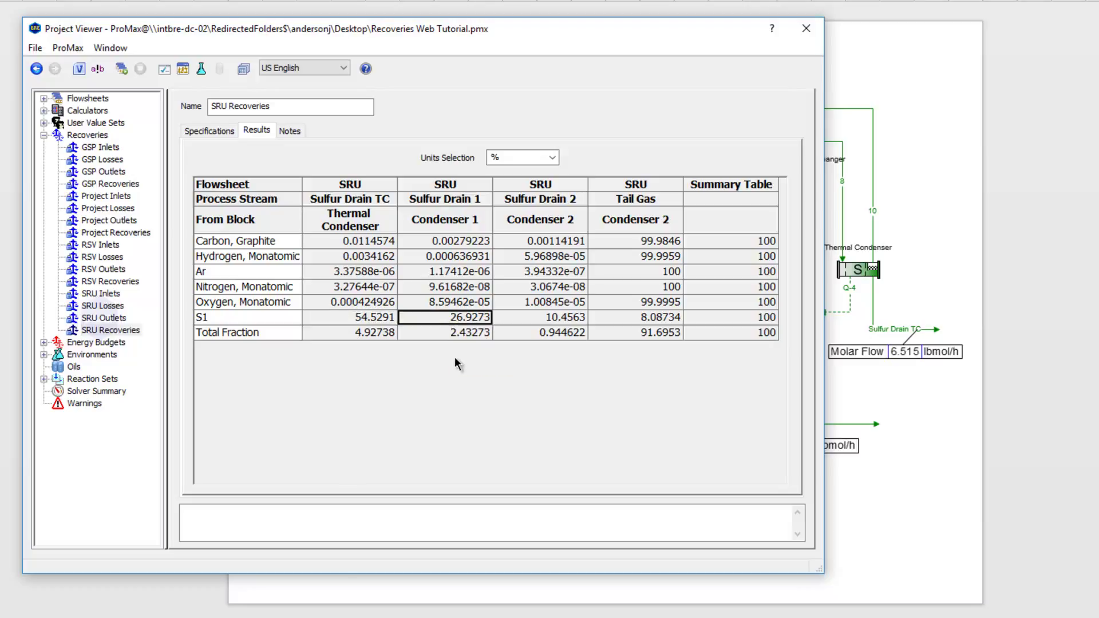
click(523, 318)
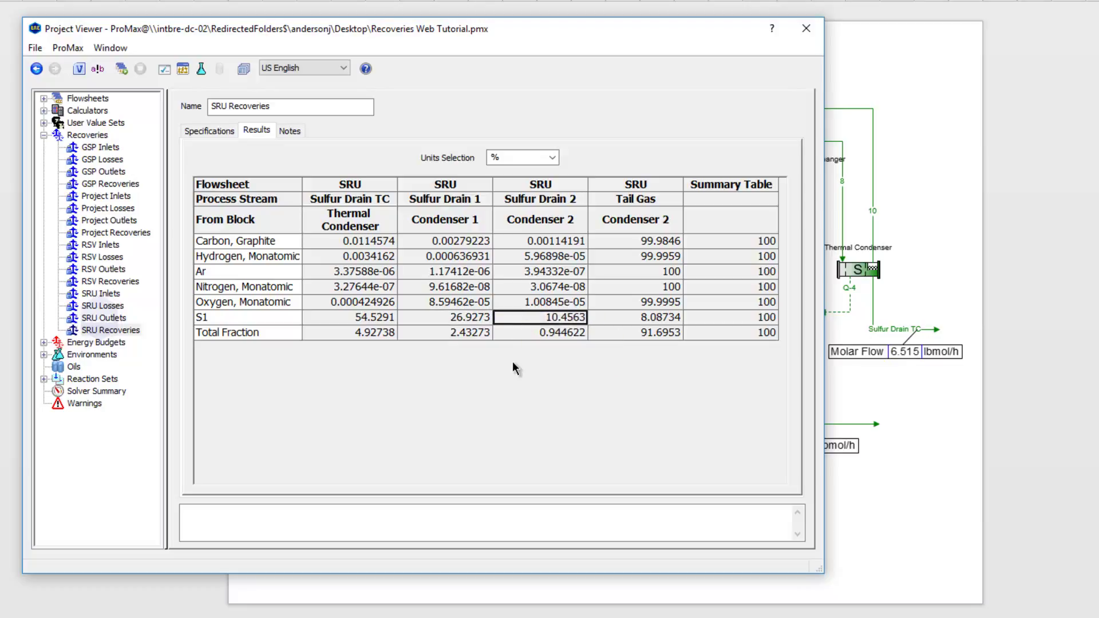
click(625, 322)
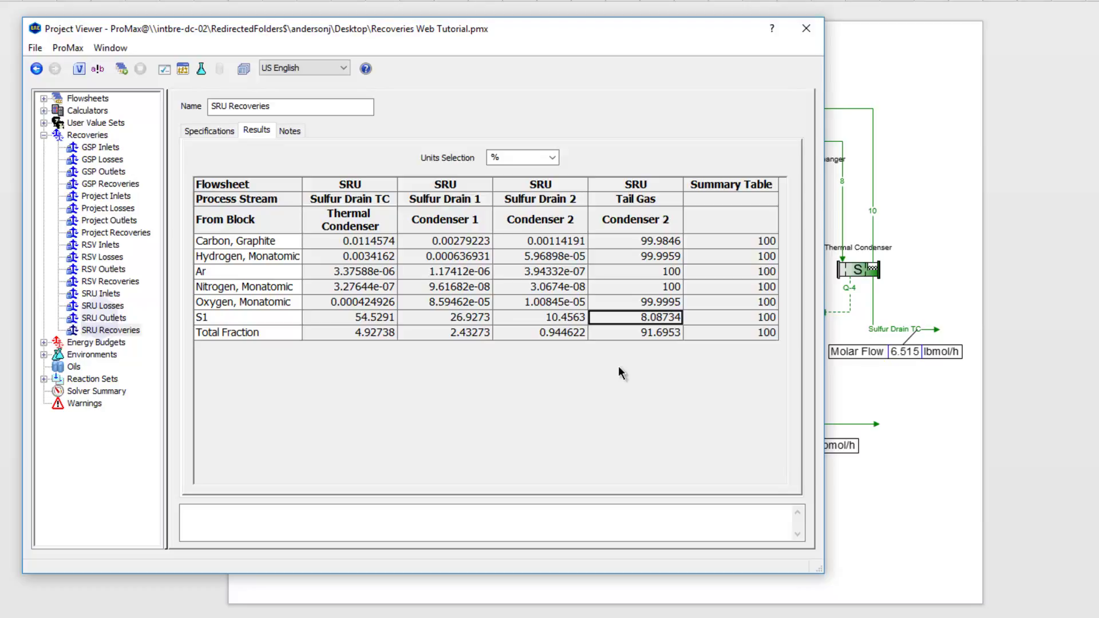
click(708, 316)
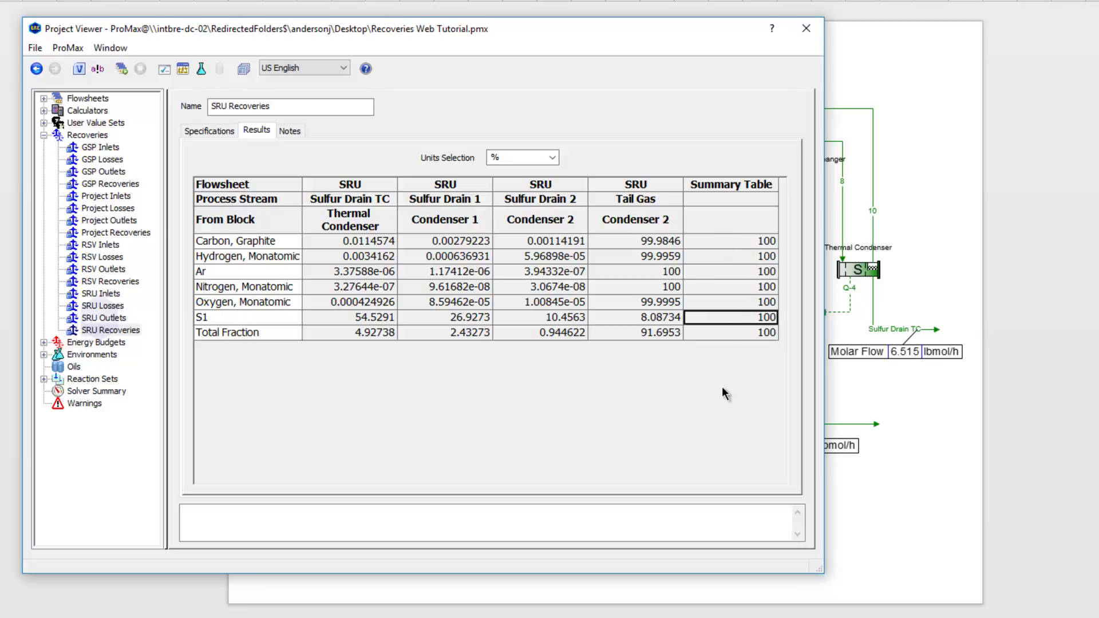
click(349, 320)
click(459, 316)
click(524, 319)
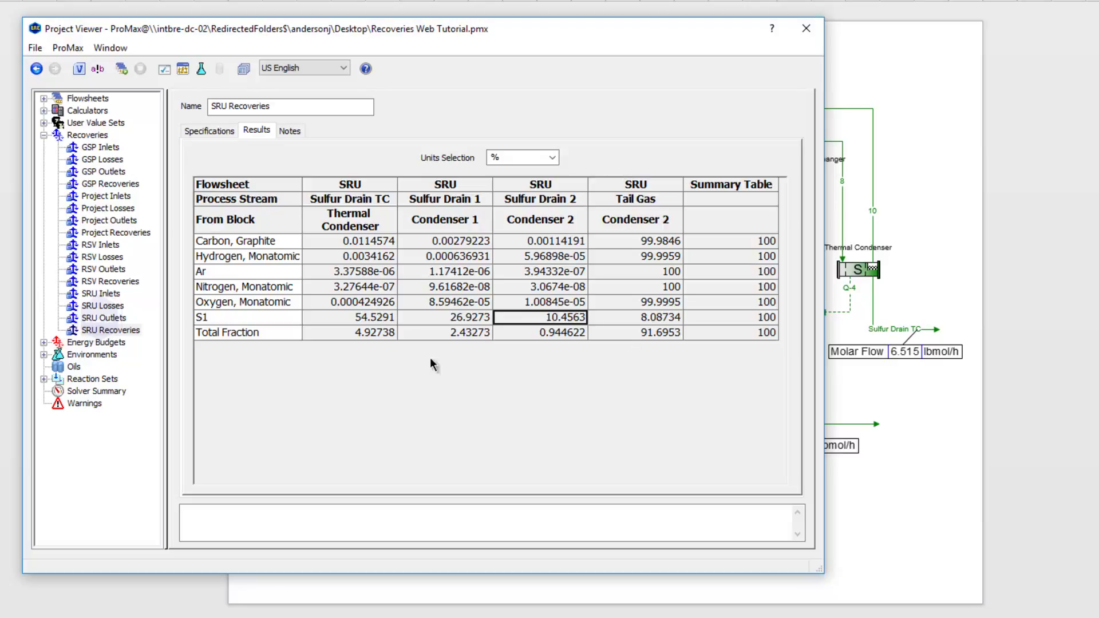
click(357, 316)
click(438, 316)
click(522, 321)
Add a new recovery to the project and name it Sulfur Recovery.
click(84, 135)
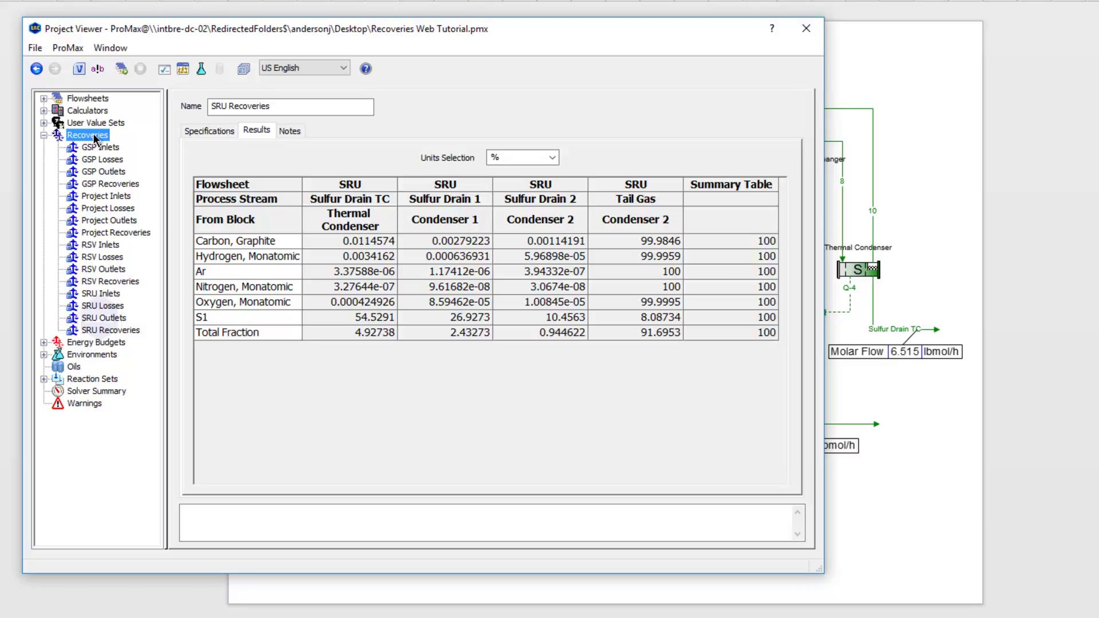
right_click(92, 135)
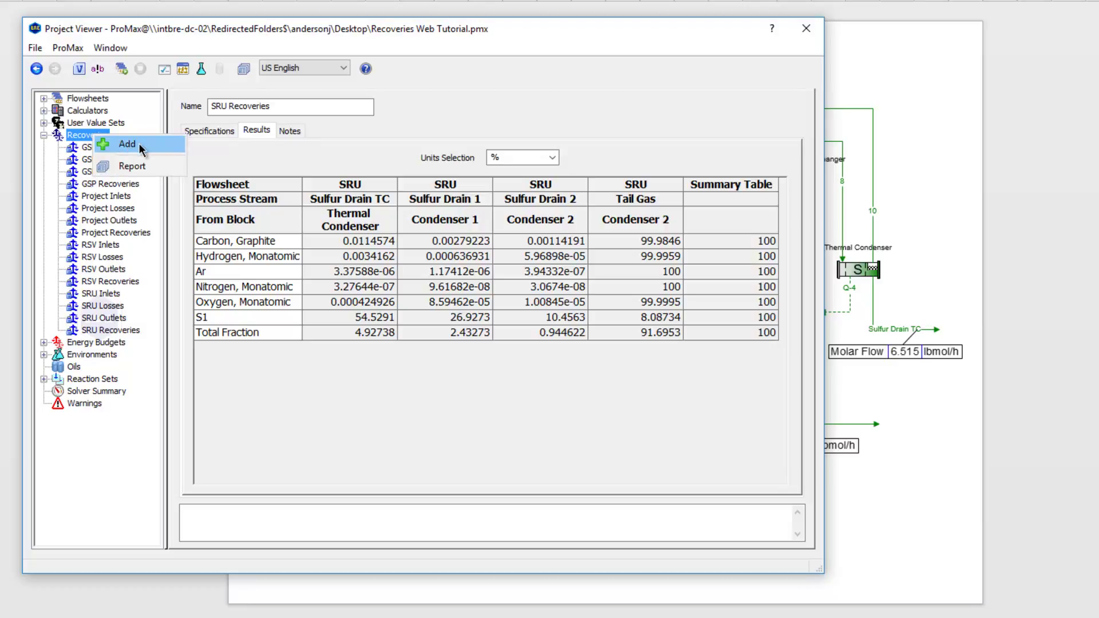
click(138, 144)
click(270, 107)
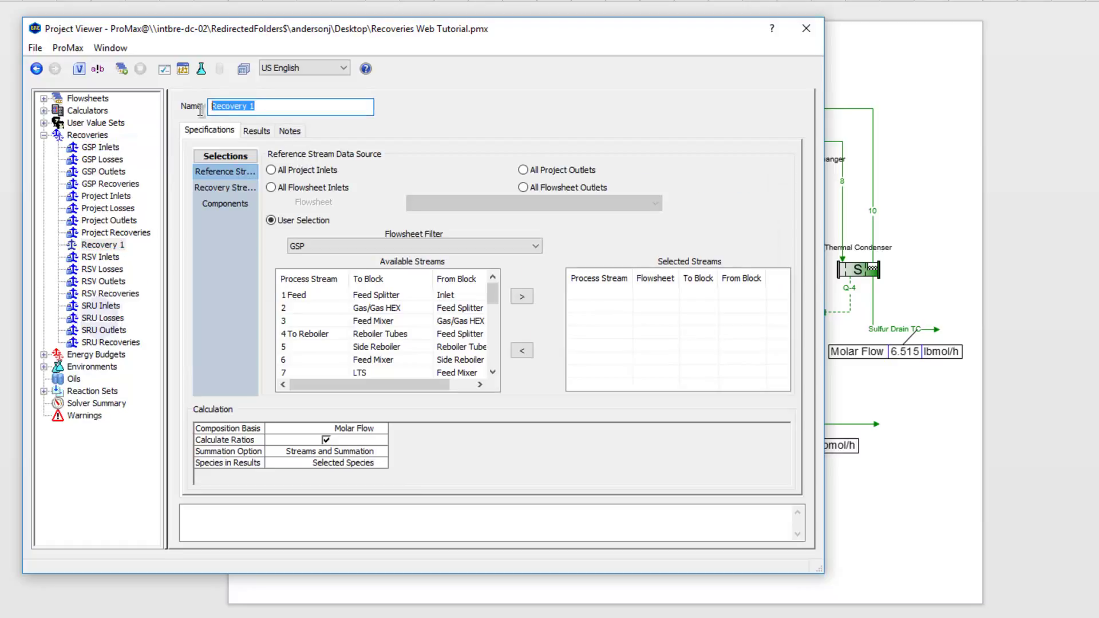
text(Sulfur Recovery)
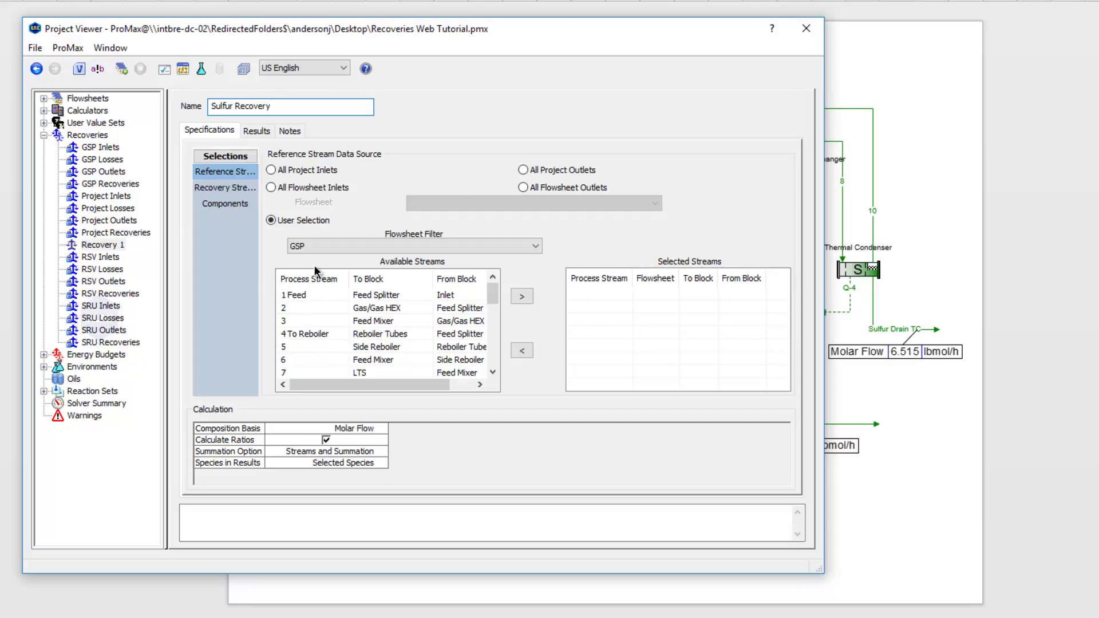
Filter the reference streams to the SRU flowsheet and select Bone Dry Acid Gas as the reference stream.
click(535, 247)
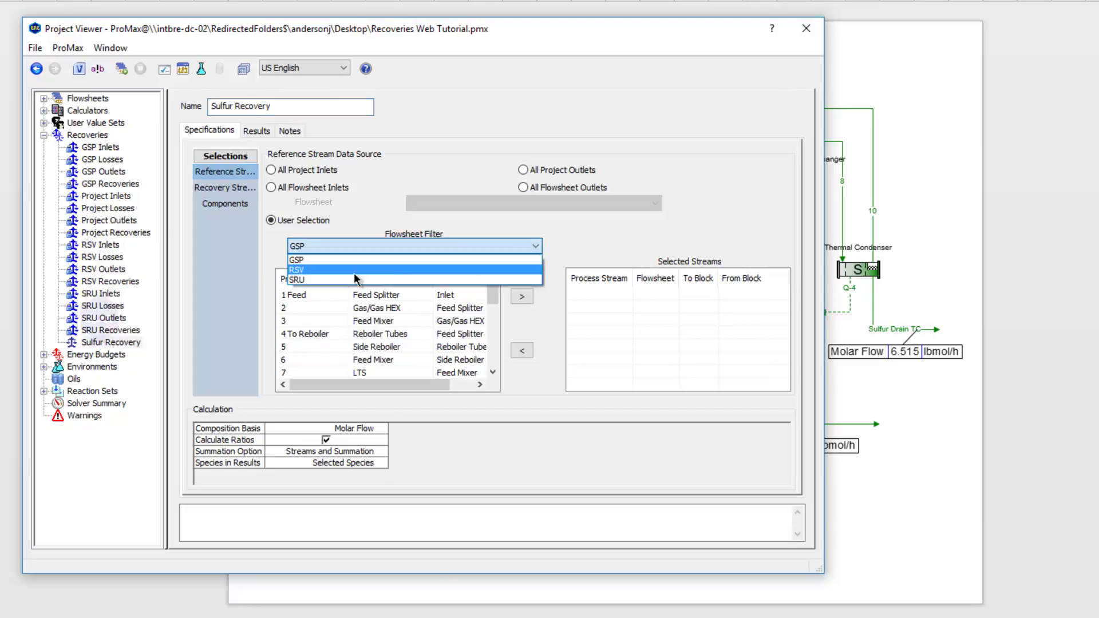
click(308, 280)
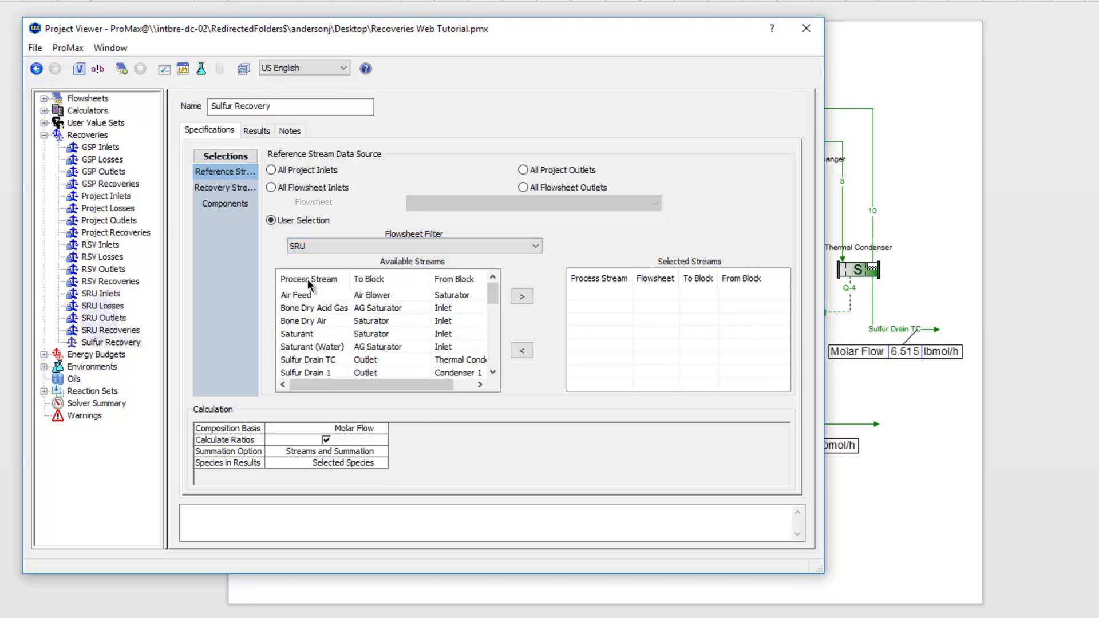
click(340, 311)
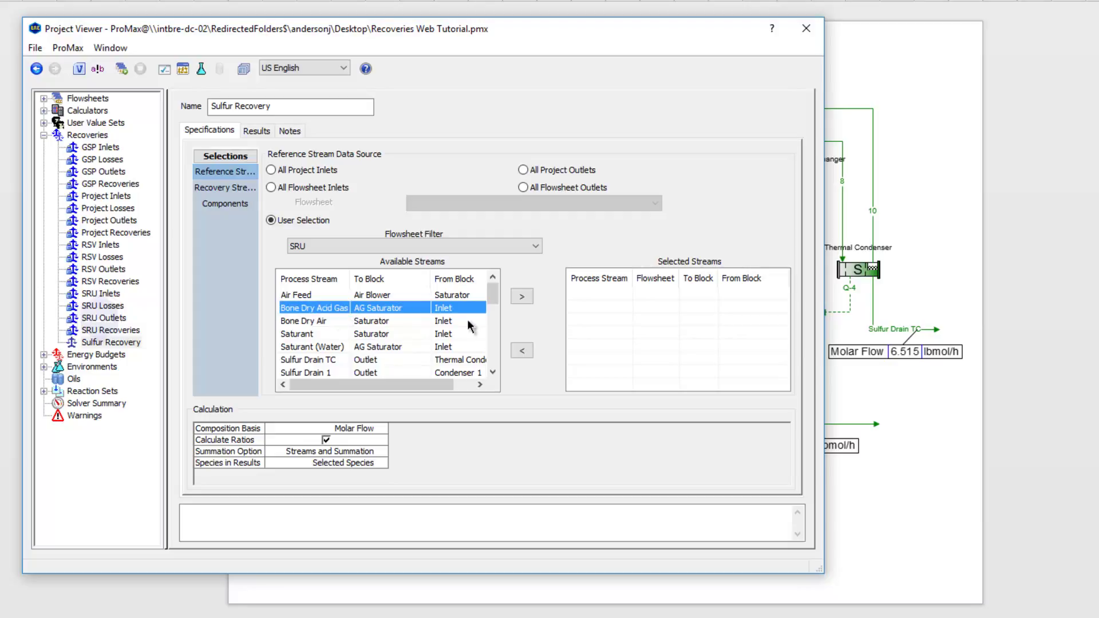
click(523, 300)
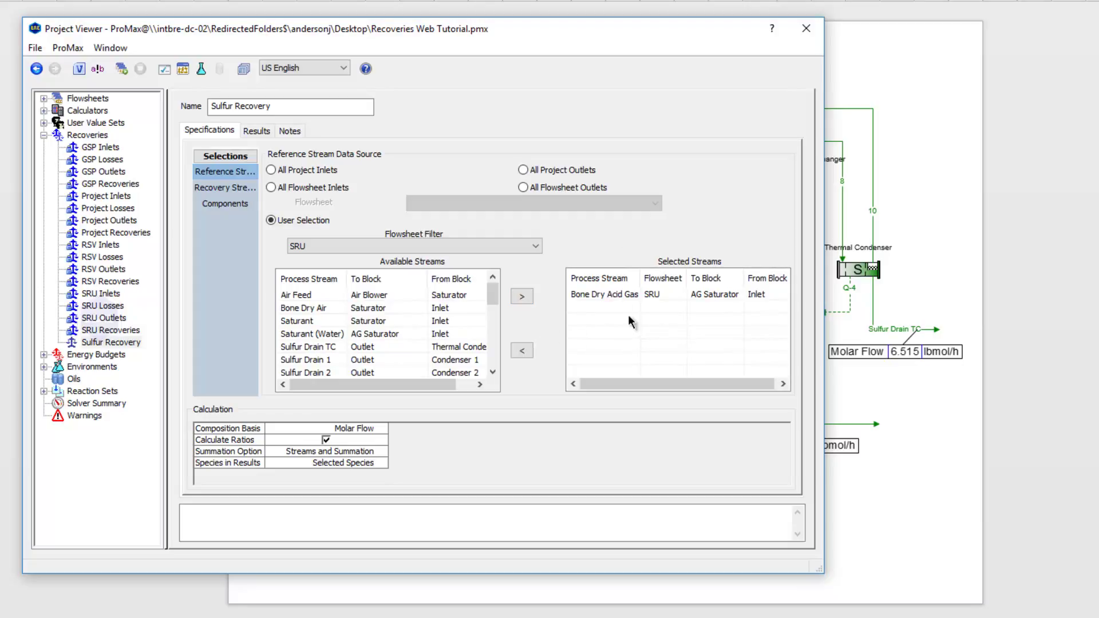
Select Sulfur Drain TC, Sulfur Drain 1 and Sulfur Drain 2 from the SRU flowsheet as the recovery streams.
click(223, 188)
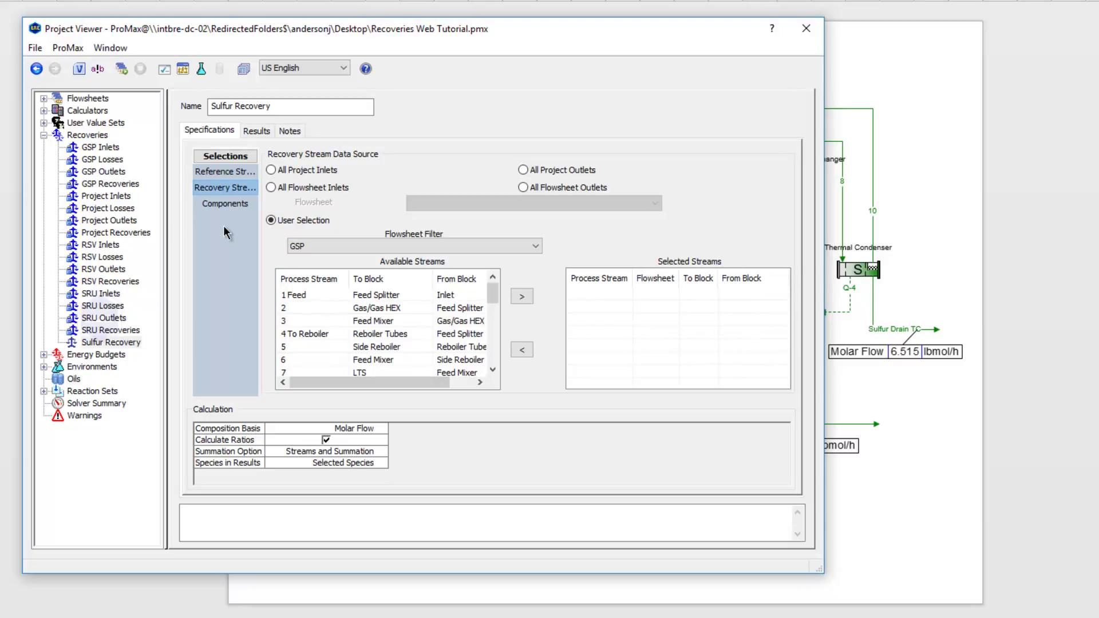
click(528, 250)
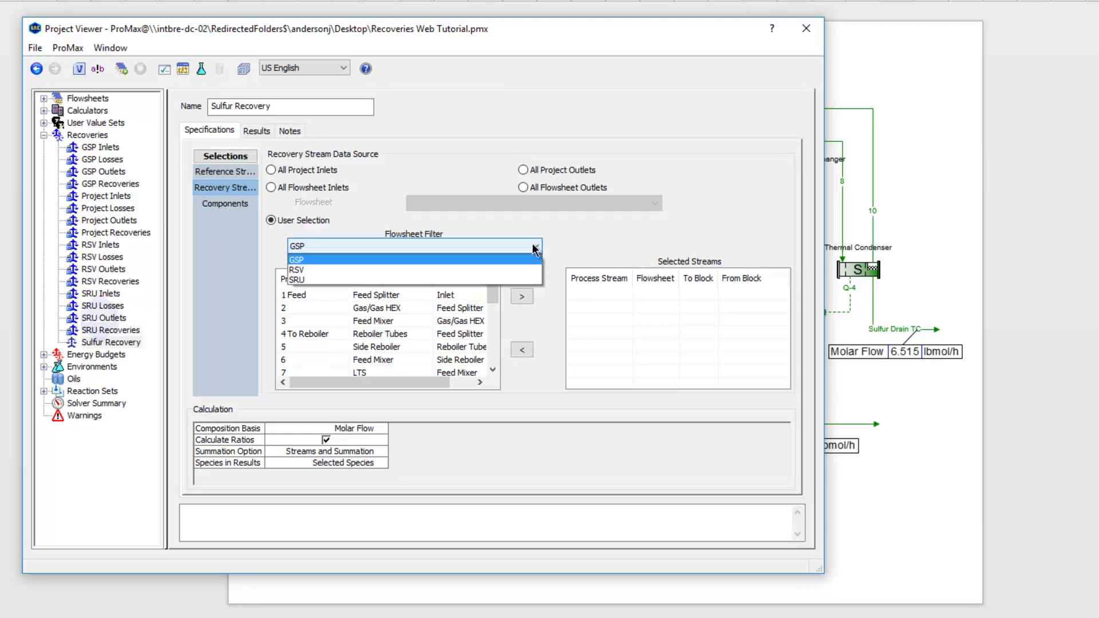
click(314, 281)
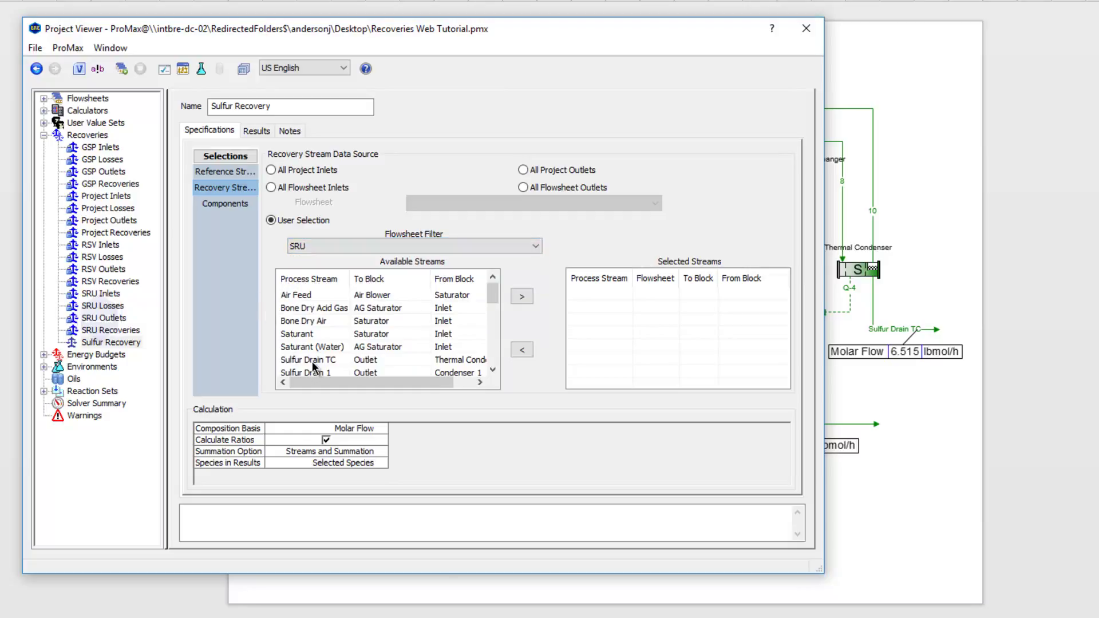
click(310, 361)
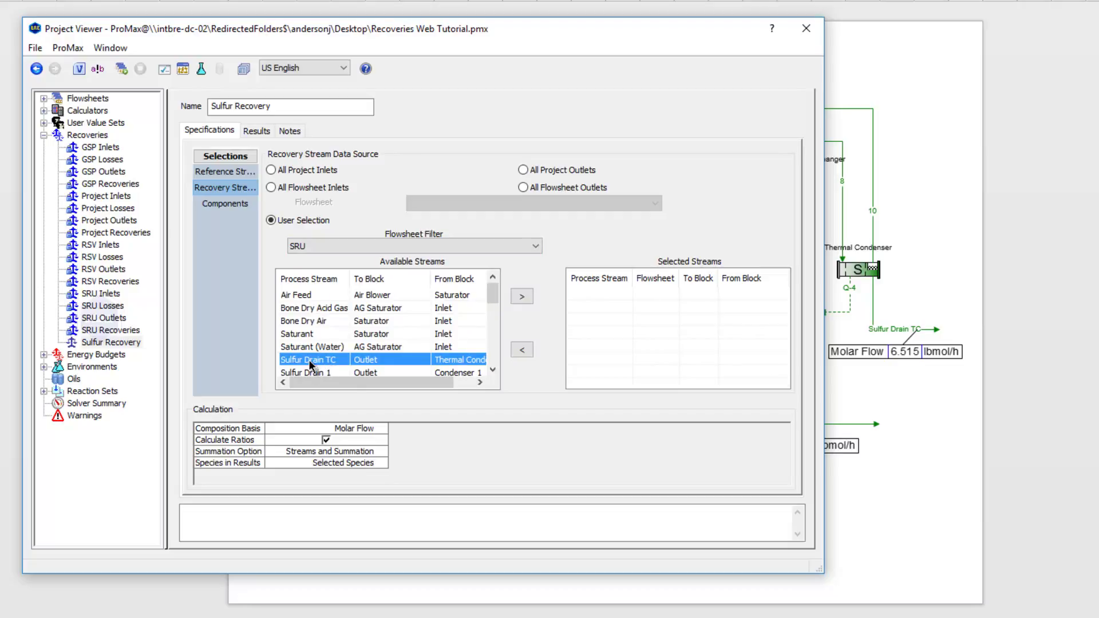
double_click(308, 359)
double_click(318, 359)
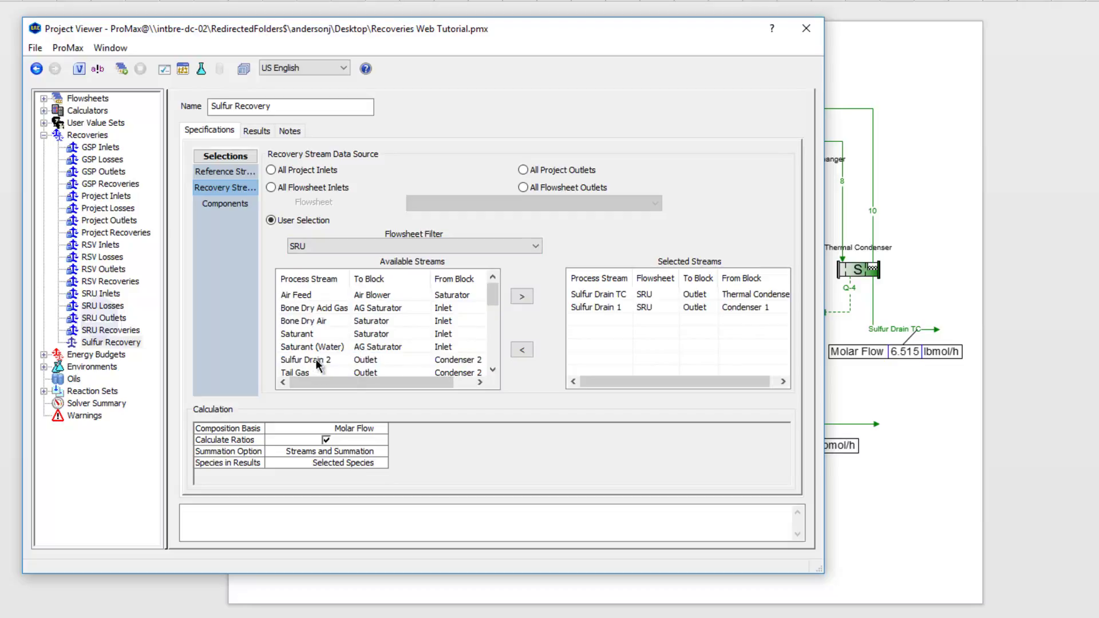
double_click(318, 360)
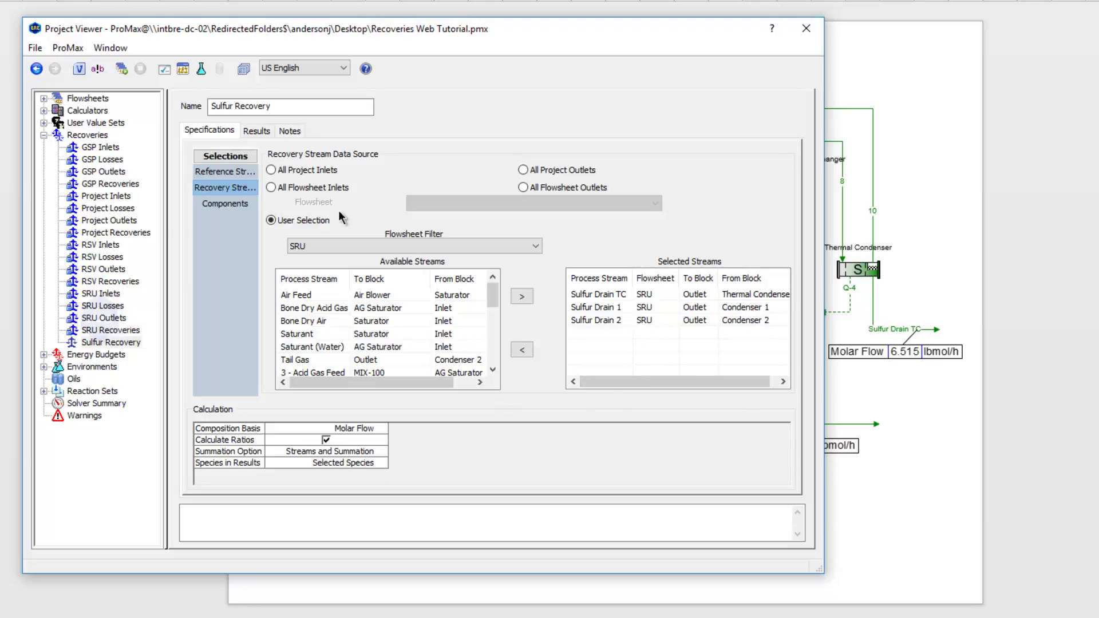
Enable Atomic Basis for the Sulfur Recovery's components.
click(229, 205)
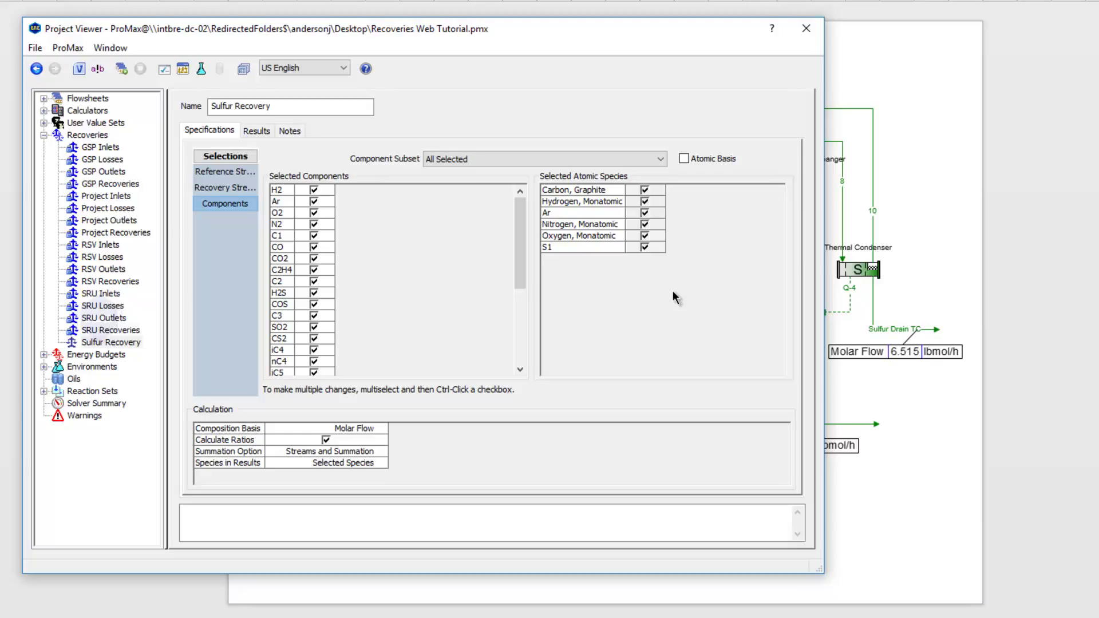
click(684, 159)
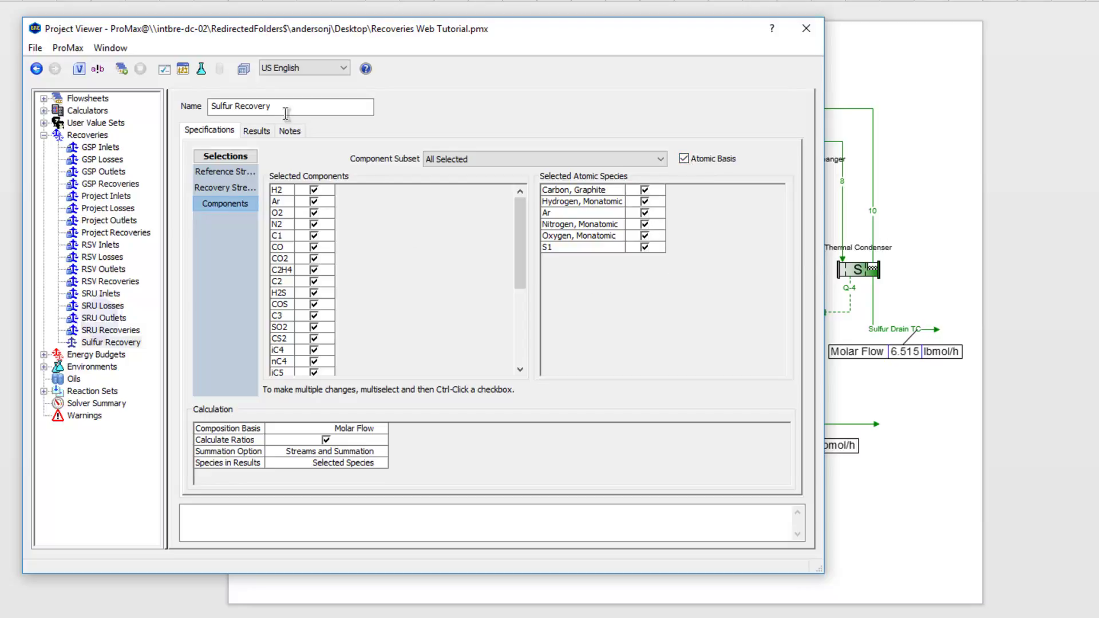
Examine the Sulfur Recovery results for S1 in each sulfur drain and in the Summary Table.
click(256, 131)
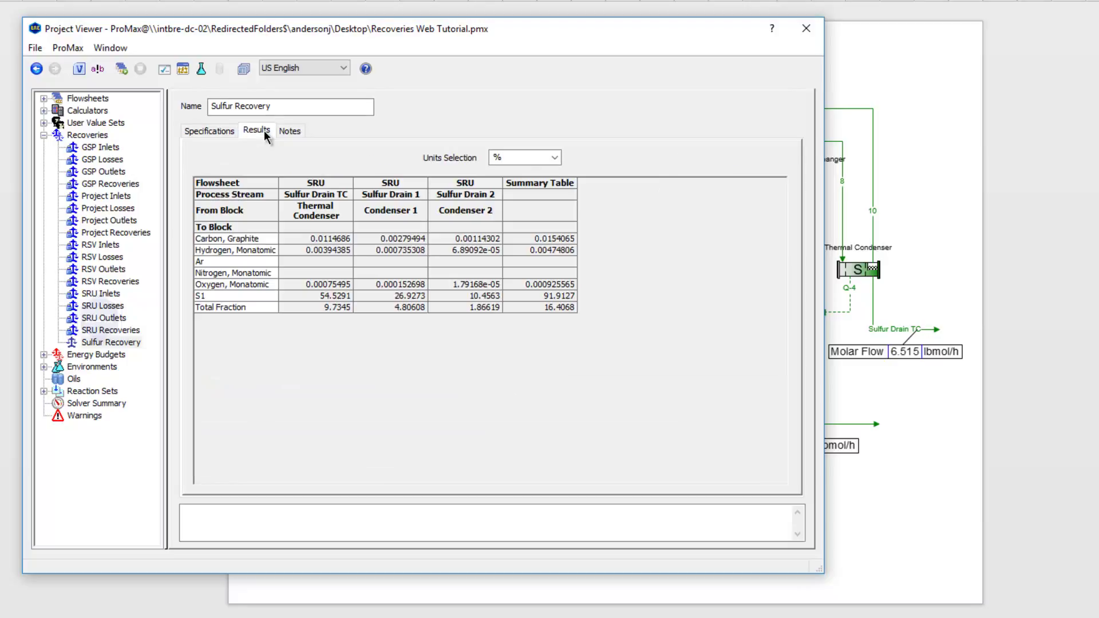
click(452, 308)
scroll(452, 309, up, 2)
scroll(452, 312, up, 1)
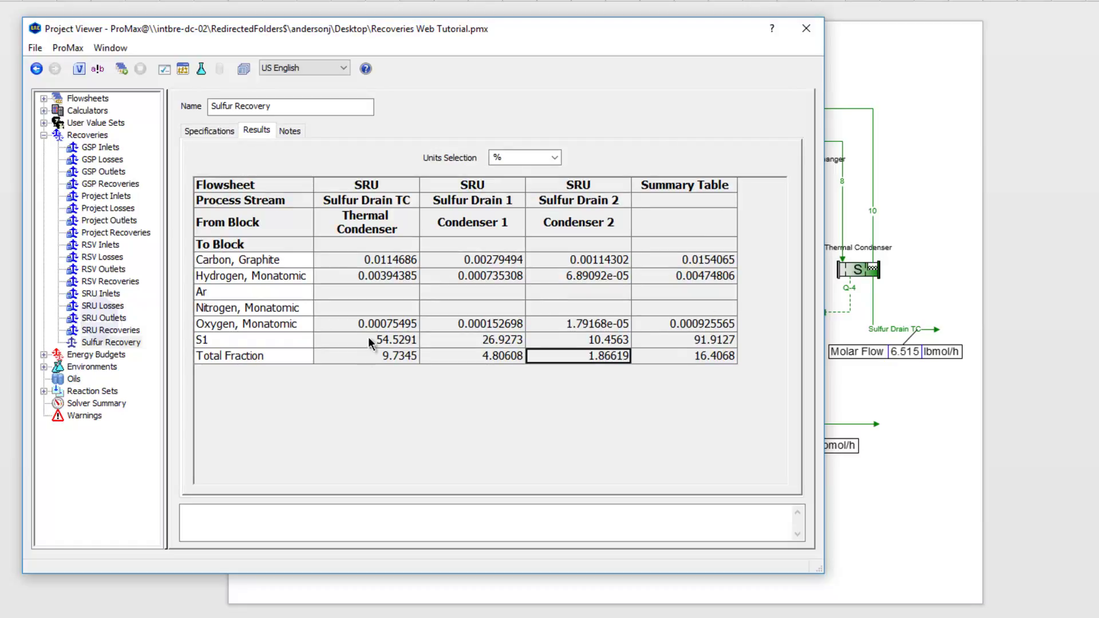
click(397, 341)
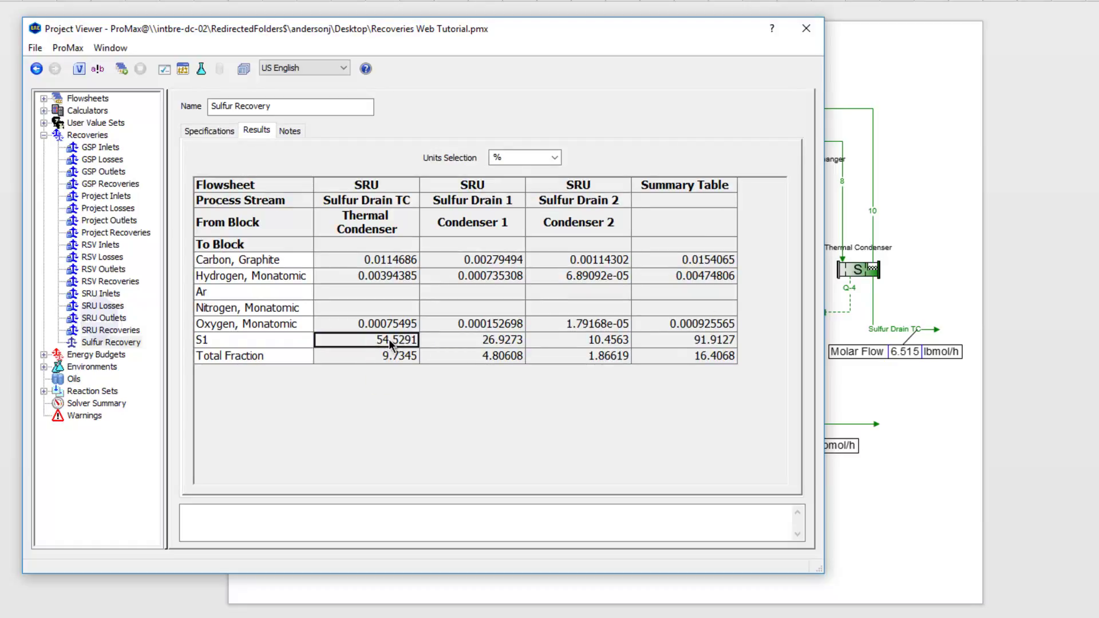
click(465, 341)
click(557, 343)
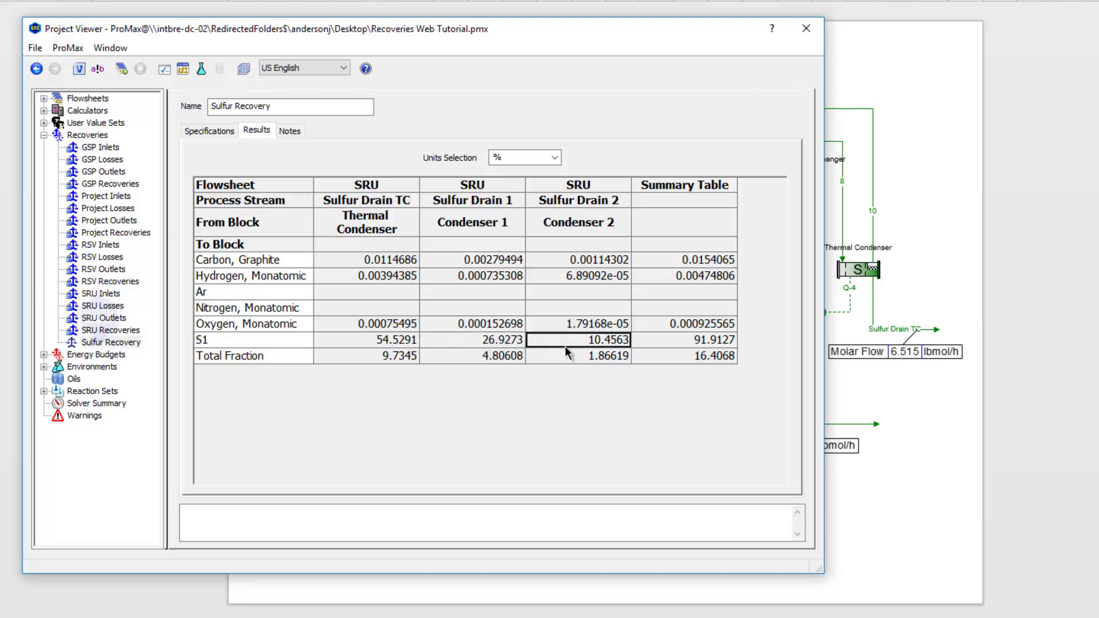
click(662, 339)
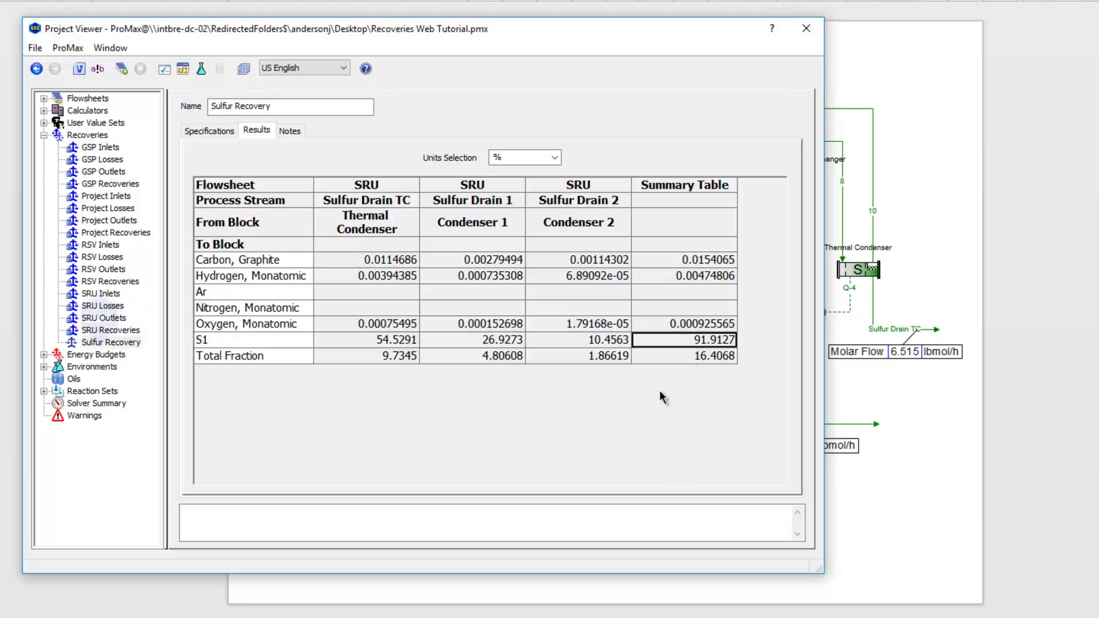
right_click(677, 342)
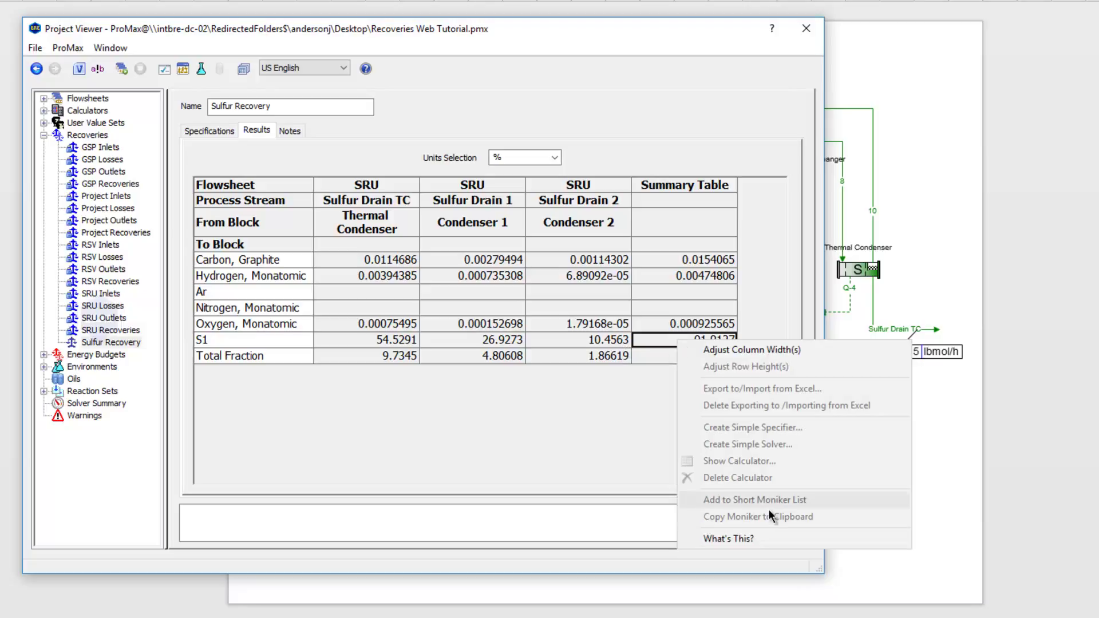
click(599, 417)
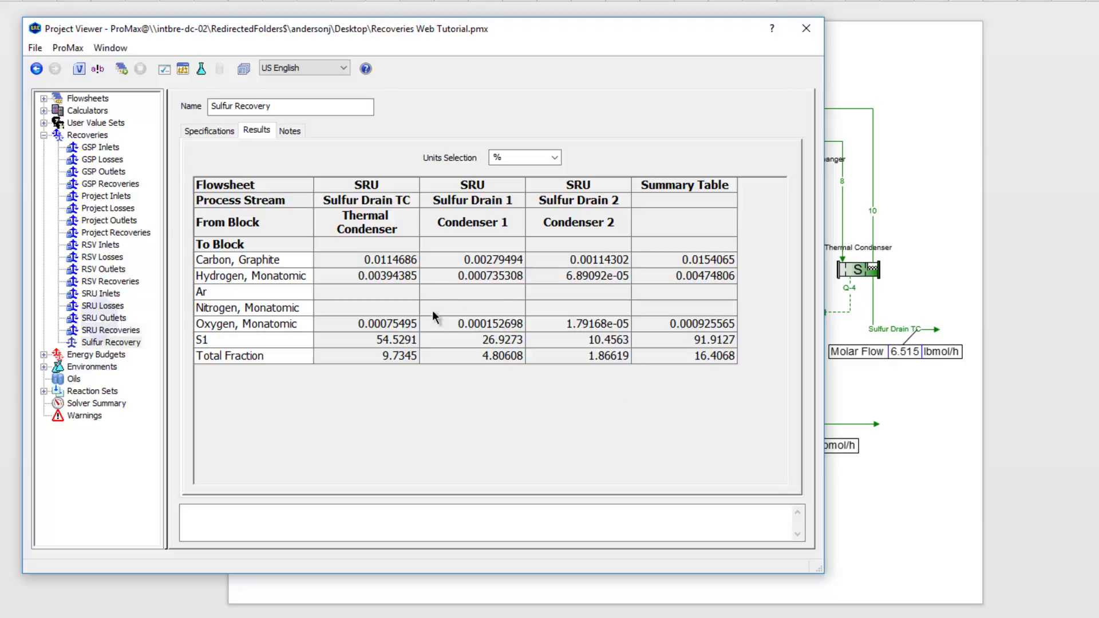
Open the Moniker Builder and expand the project's recoveries down to the Summary Table under Sulfur Recovery's properties.
click(98, 70)
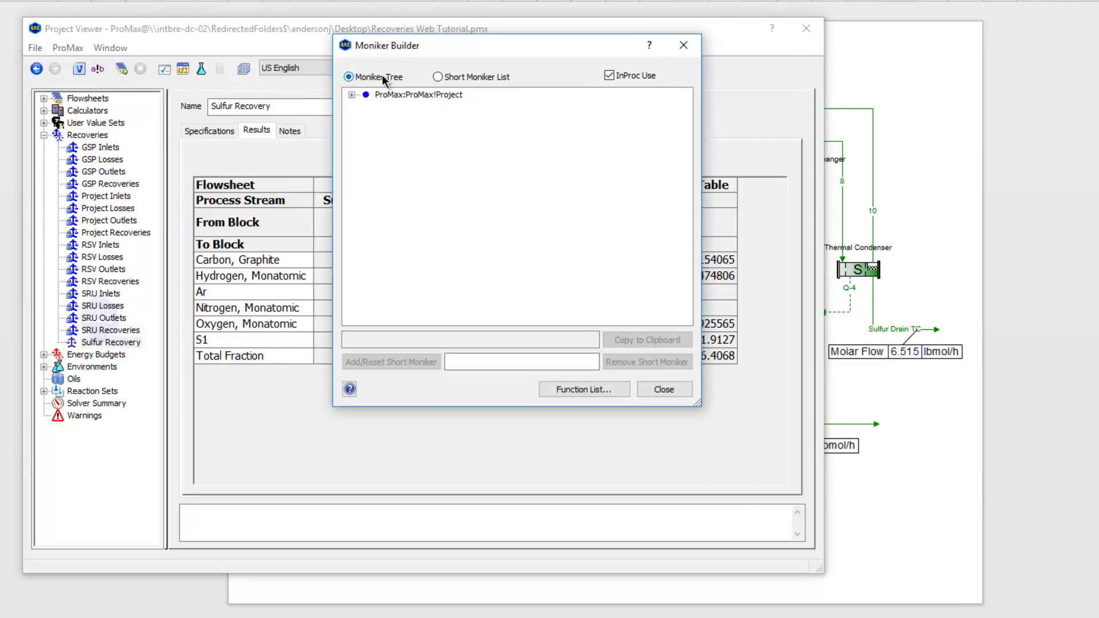
click(351, 95)
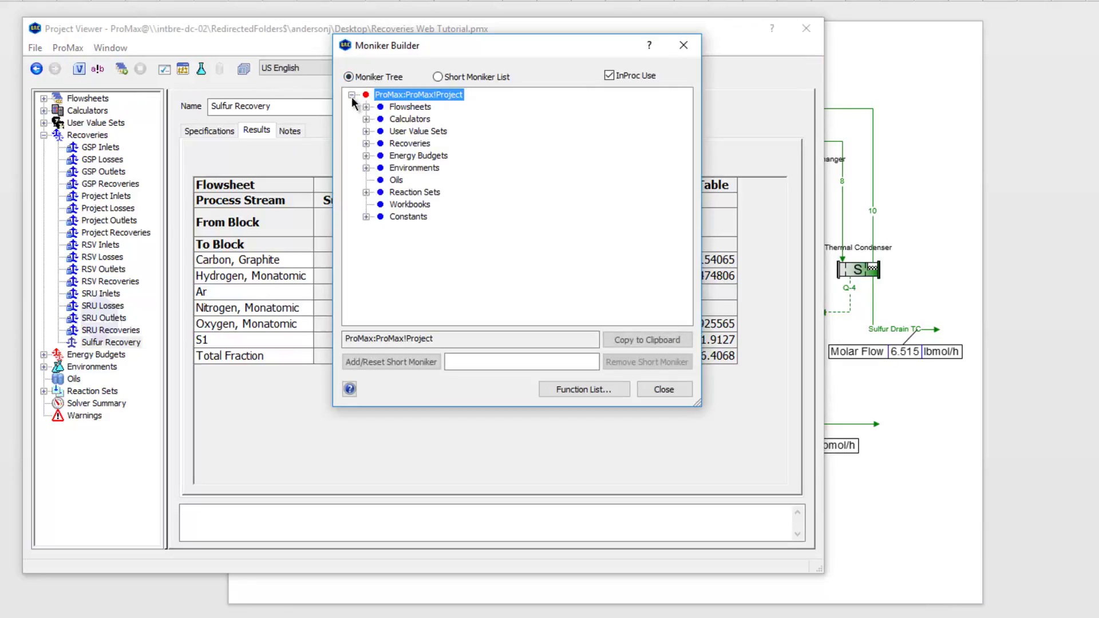
click(366, 144)
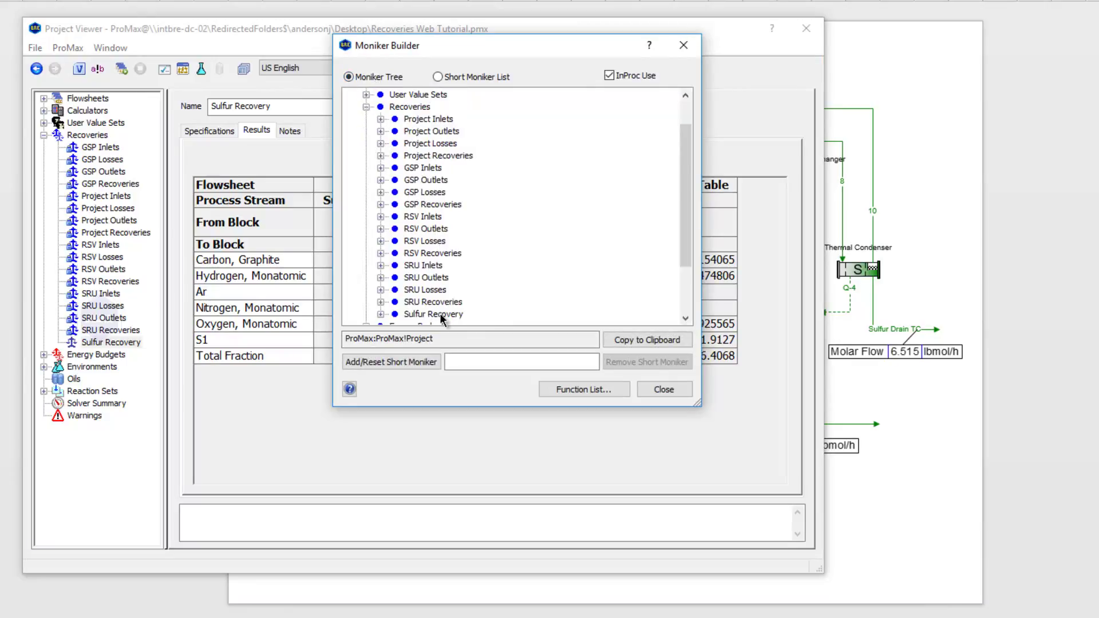
click(380, 314)
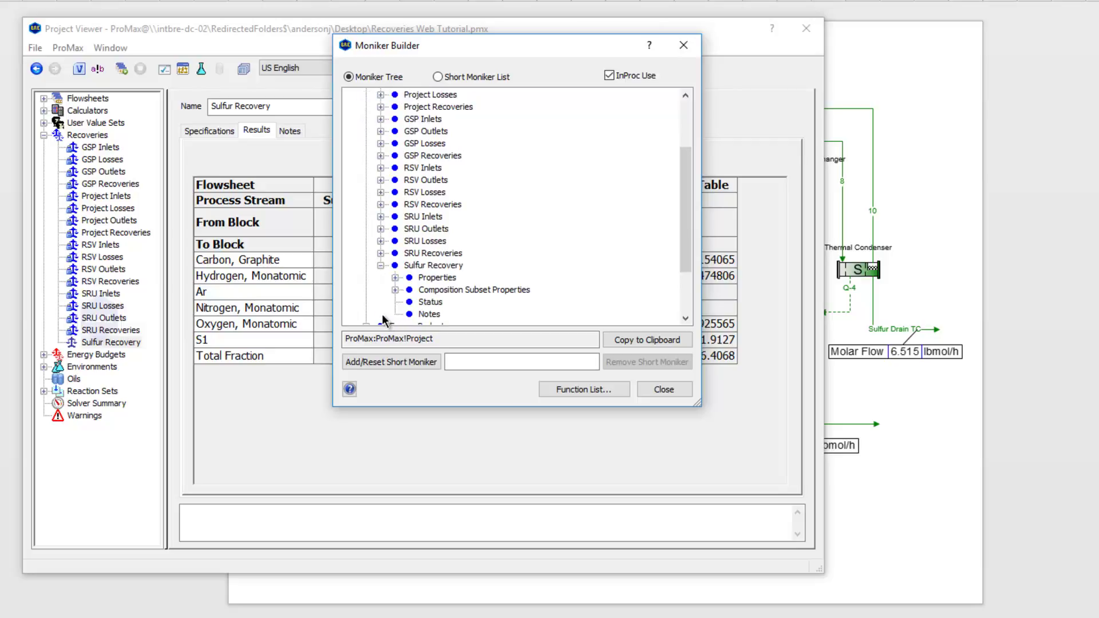
click(395, 278)
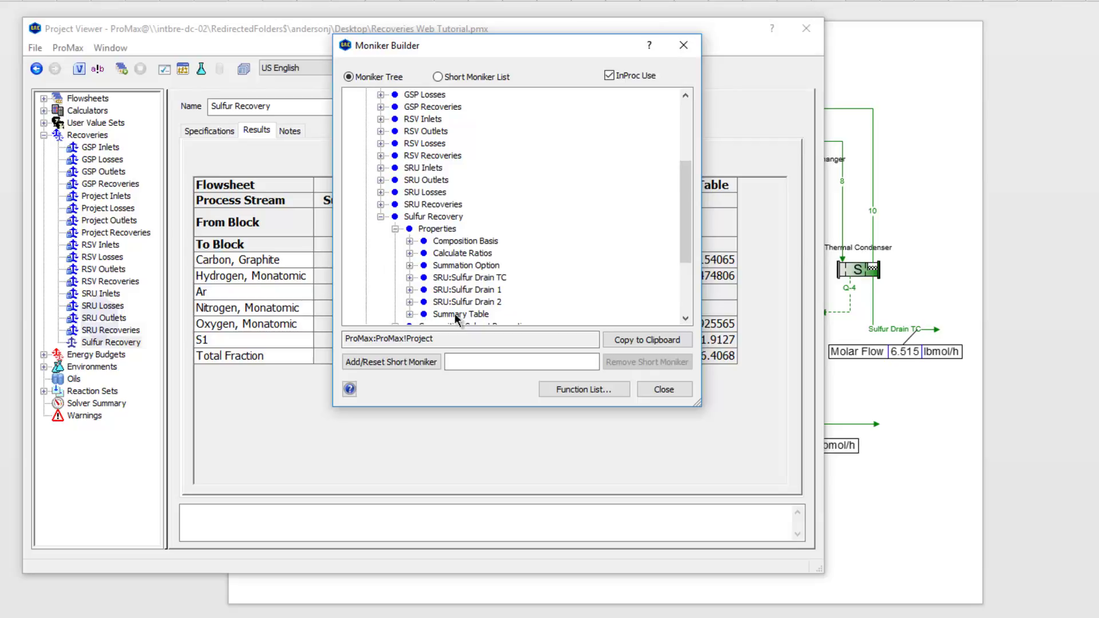
click(410, 315)
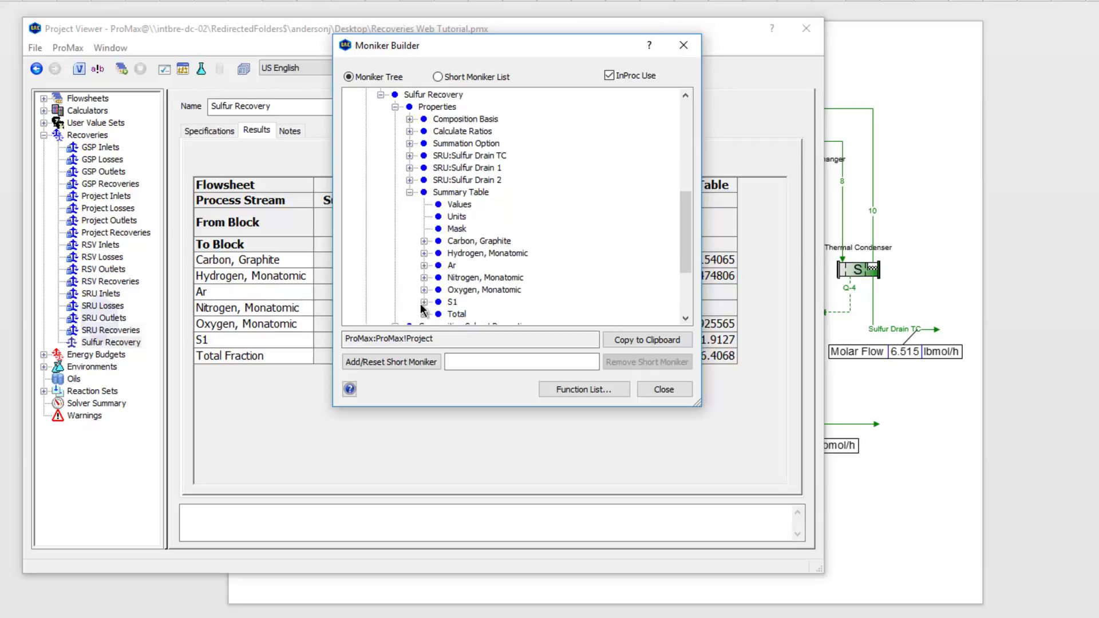
Add a short moniker named Sulfur Recovery for the Summary Table's S1 entry, then close the Moniker Builder and Project Viewer.
click(453, 302)
click(472, 363)
text(Sulfur Recovery)
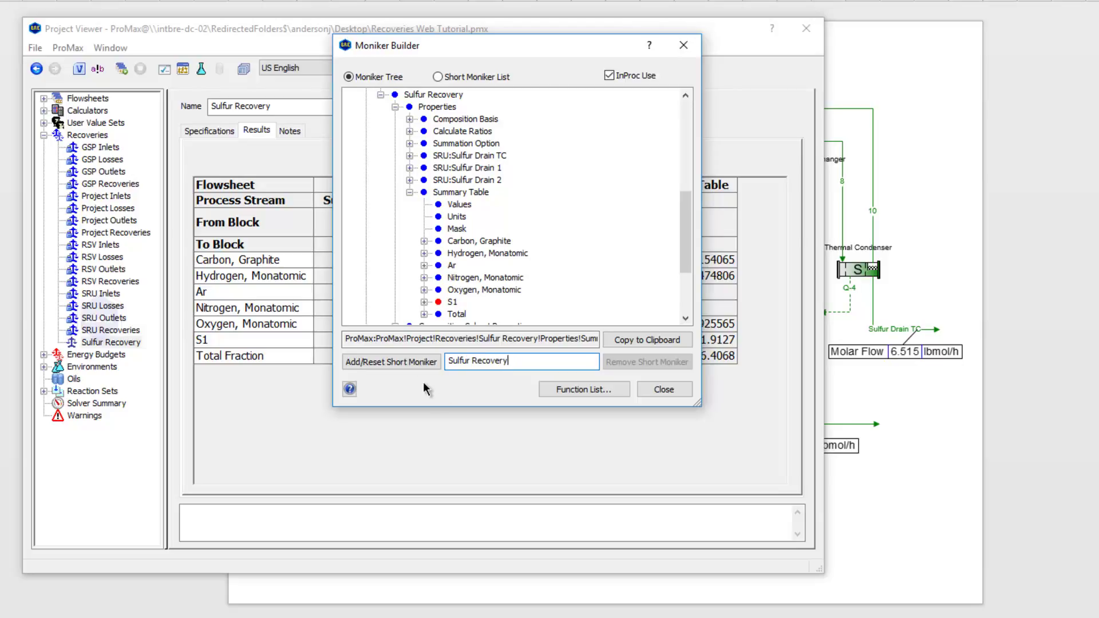
click(397, 361)
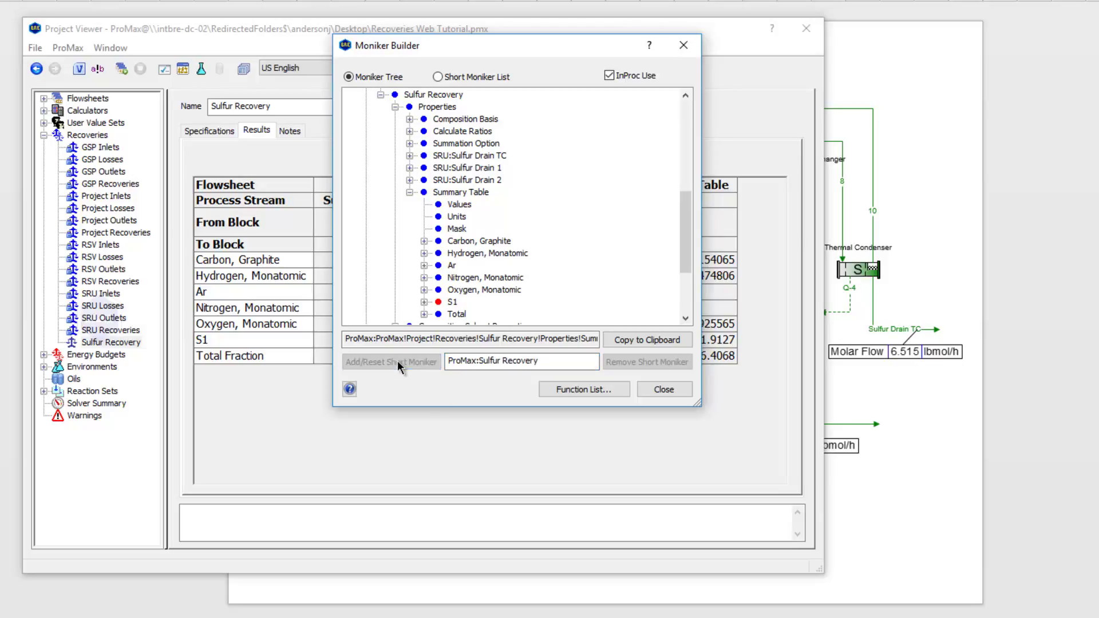
click(664, 389)
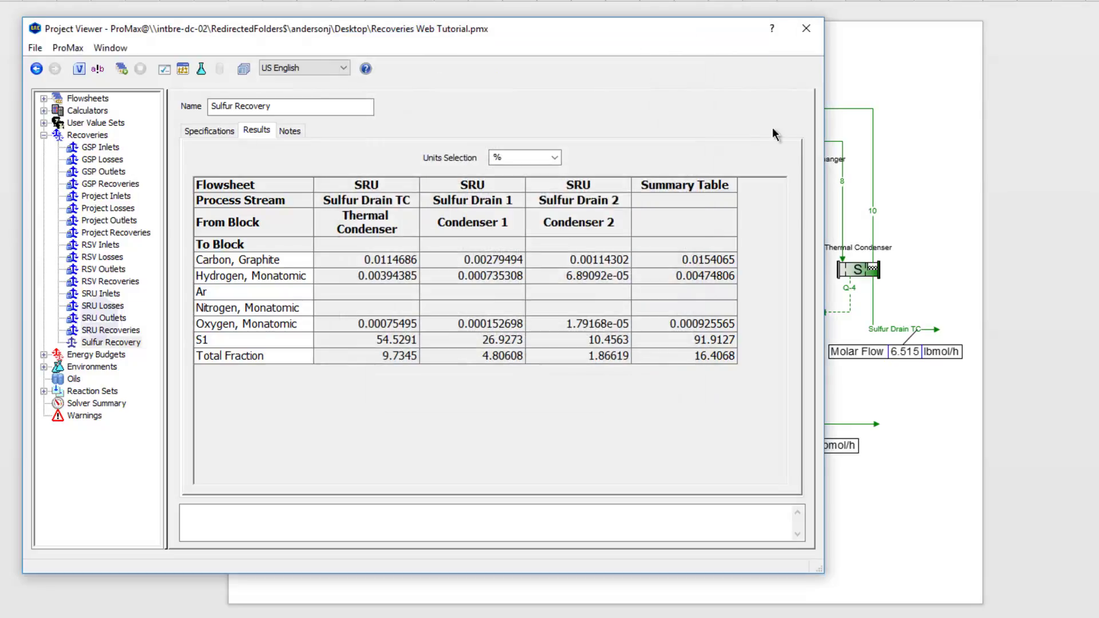
click(806, 28)
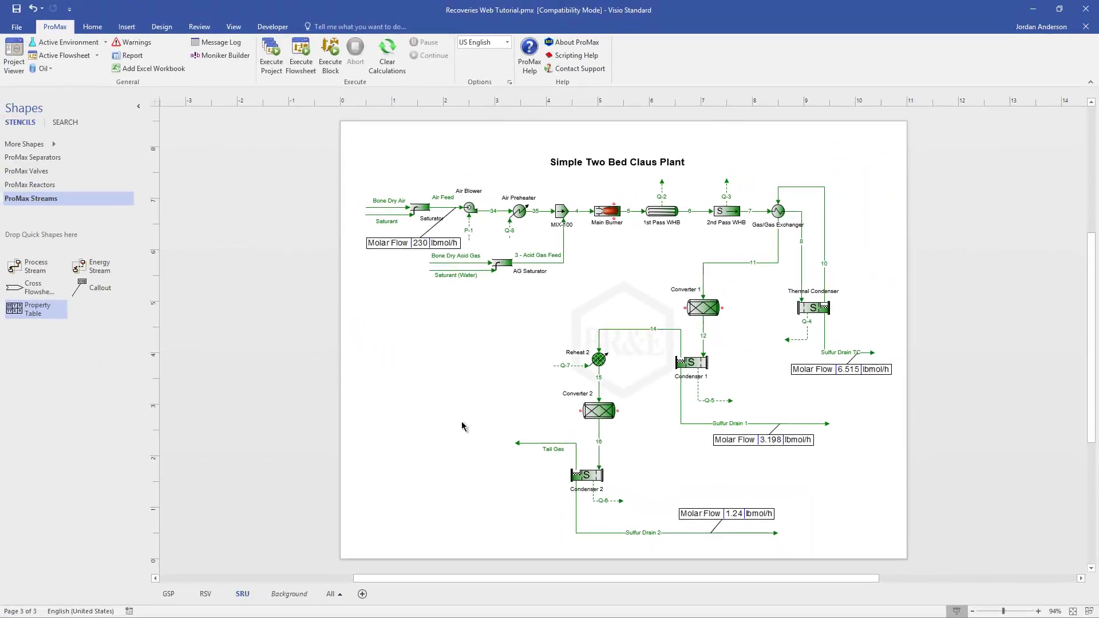
Place a property table beside Reheat 2 on the SRU flowsheet, showing the Sulfur Recovery short moniker with three significant figures.
drag(21, 312, 480, 345)
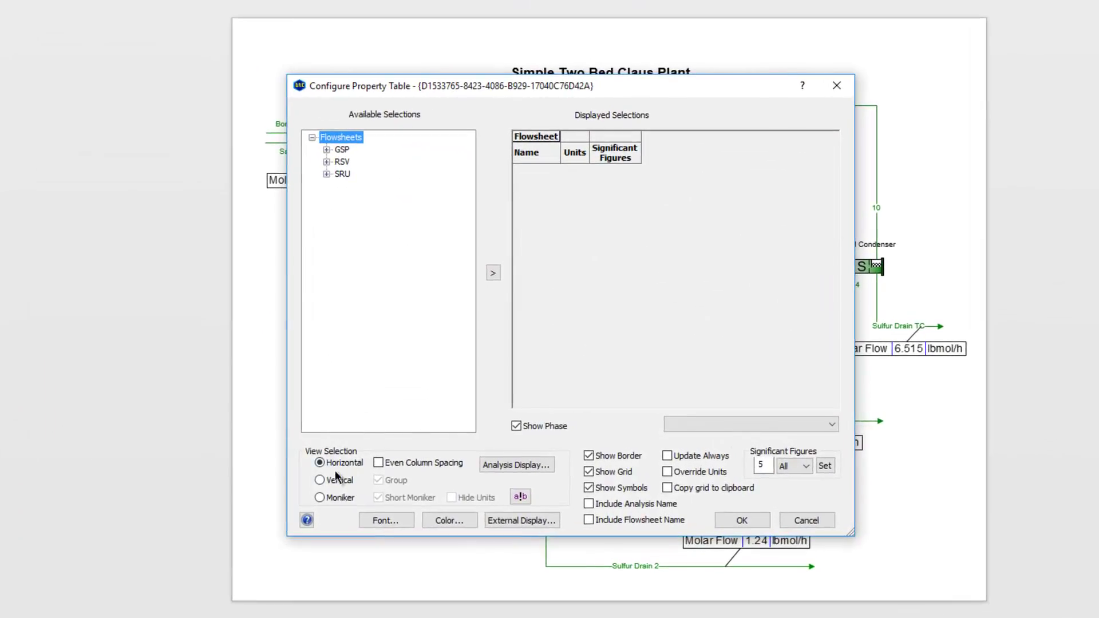
click(320, 498)
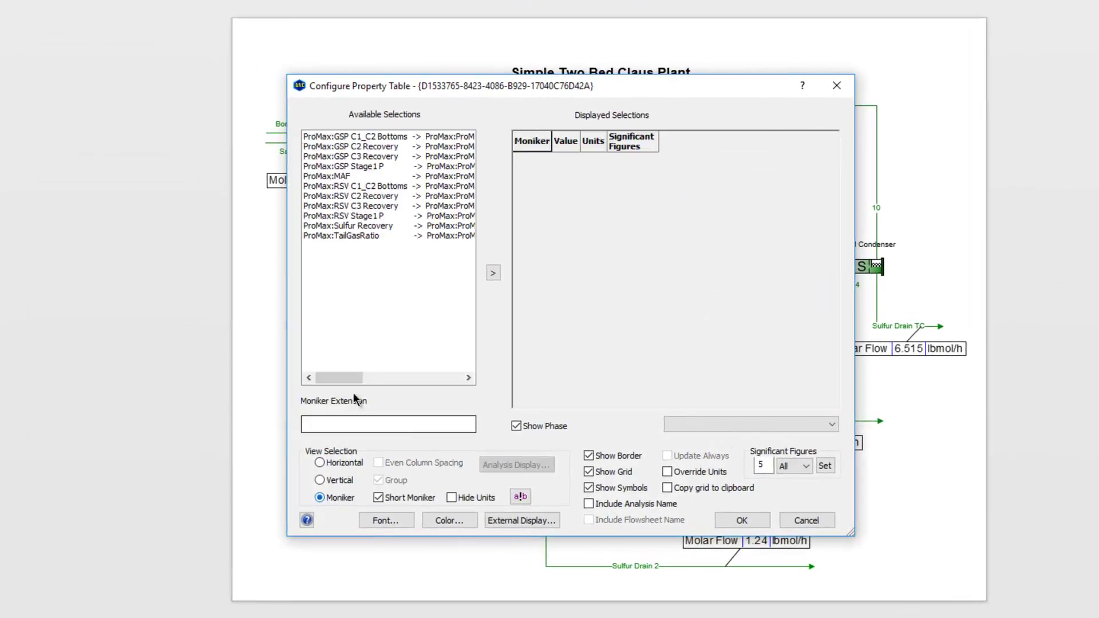
click(355, 227)
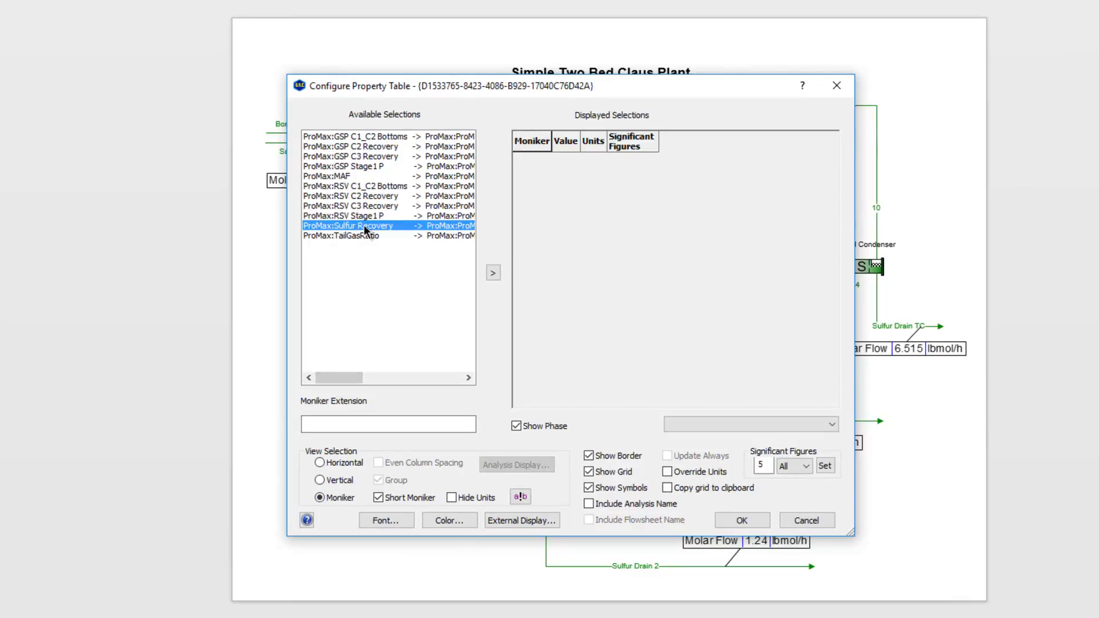
click(493, 273)
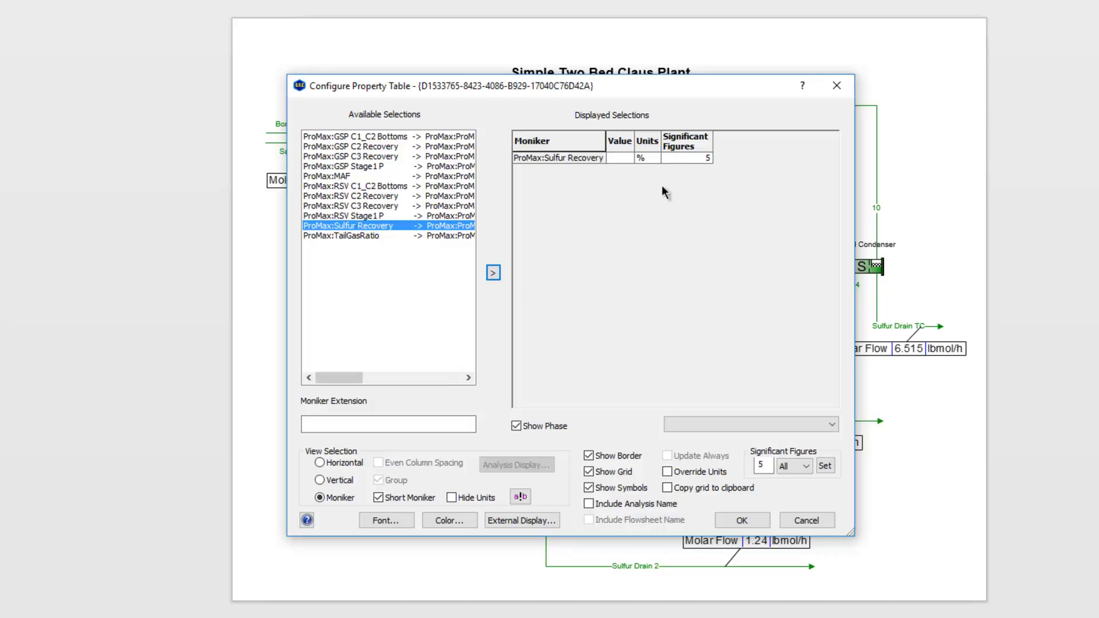
click(695, 157)
click(742, 521)
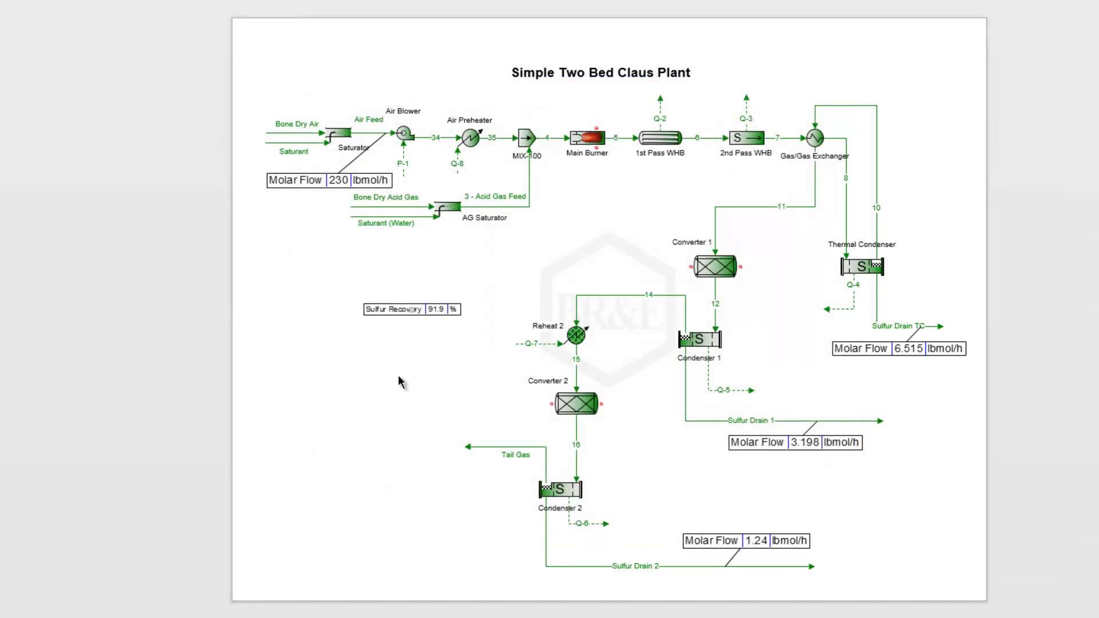